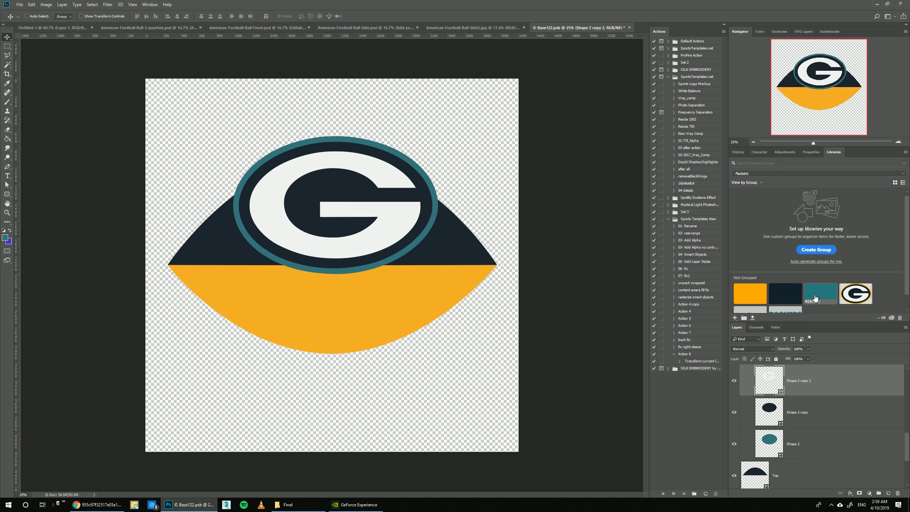
Recolour the logo's white G shape with the library's teal swatch #24737E and collapse the logo's layer group.
{"action": "left_click", "coordinate": [815, 297]}
{"action": "scroll", "coordinate": [768, 412], "scroll_direction": "up", "scroll_amount": 1}
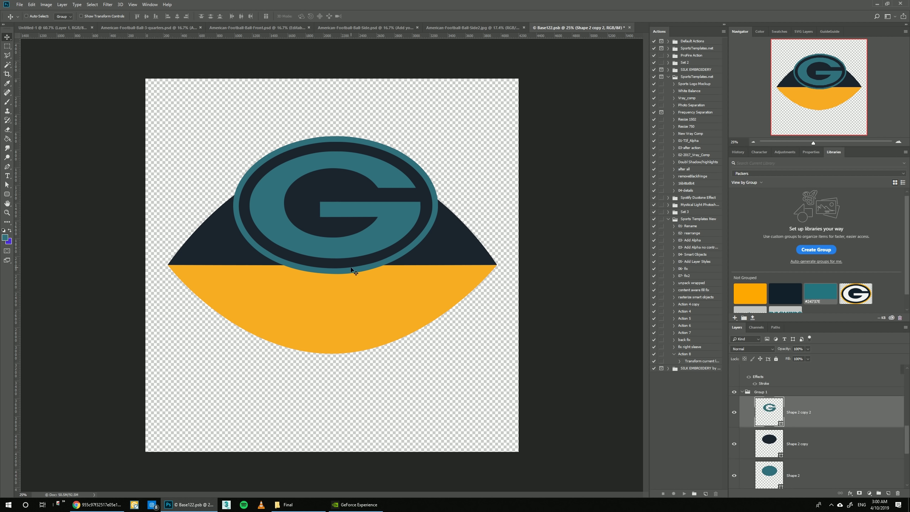
{"action": "left_click", "coordinate": [741, 392]}
Enlarge and tilt the teal logo group over the ball's upper half, merge it and clip it to the Top shape.
{"action": "left_click", "coordinate": [773, 394]}
{"action": "right_click", "coordinate": [772, 394]}
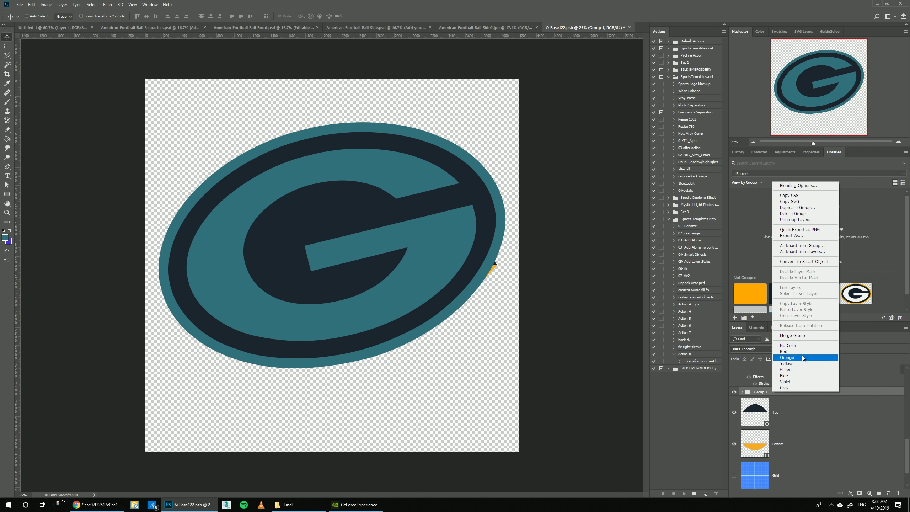
{"action": "left_click", "coordinate": [802, 340]}
{"action": "right_click", "coordinate": [798, 414]}
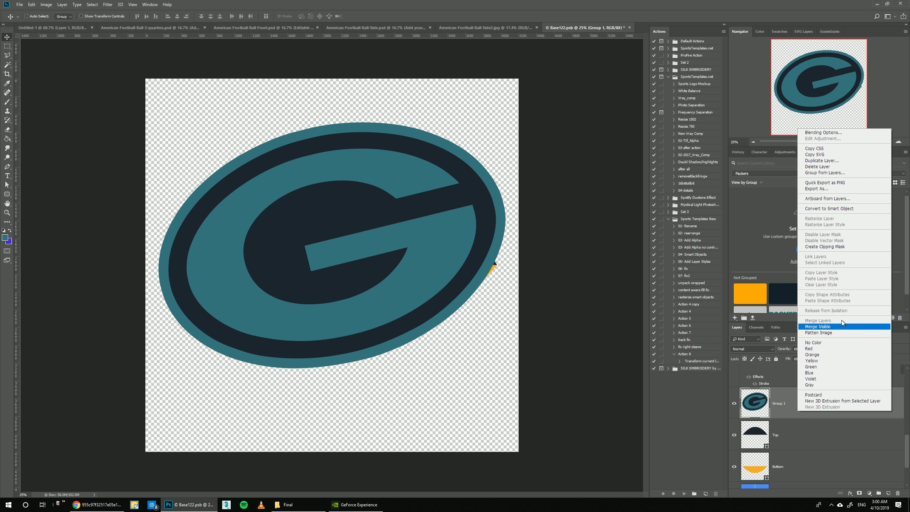
{"action": "left_click", "coordinate": [823, 247]}
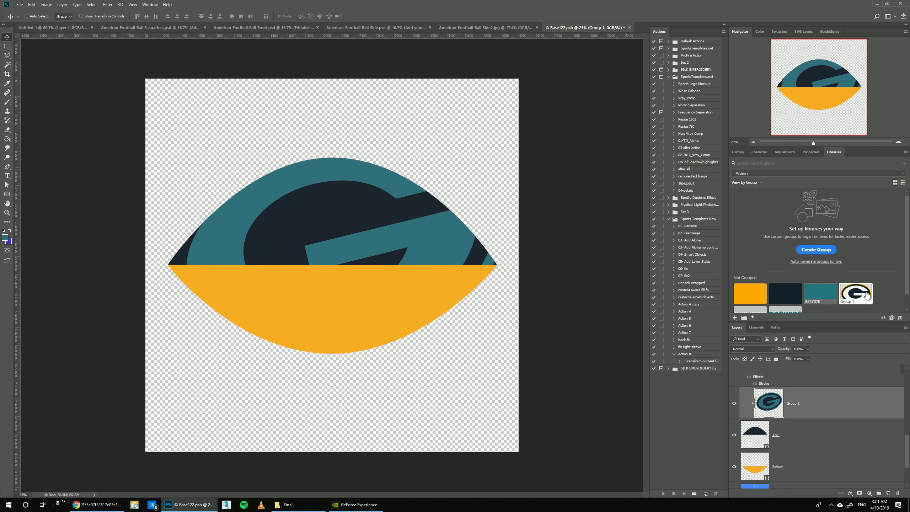
Place the G logo from the library over the ball's lower half, recolouring its dark oval orange and its outer ring white.
{"action": "left_click_drag", "start_coordinate": [866, 294], "coordinate": [345, 326]}
{"action": "key", "text": "Return"}
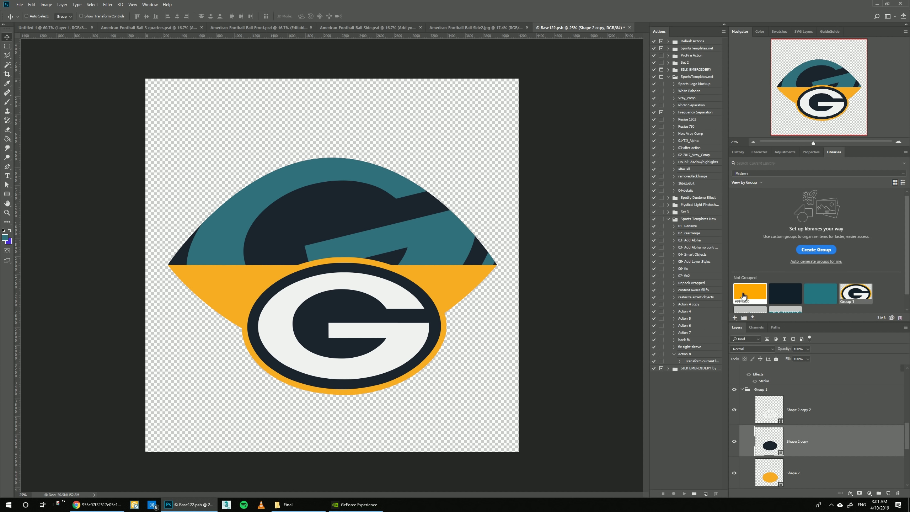
{"action": "left_click", "coordinate": [743, 296]}
{"action": "left_click", "coordinate": [772, 412]}
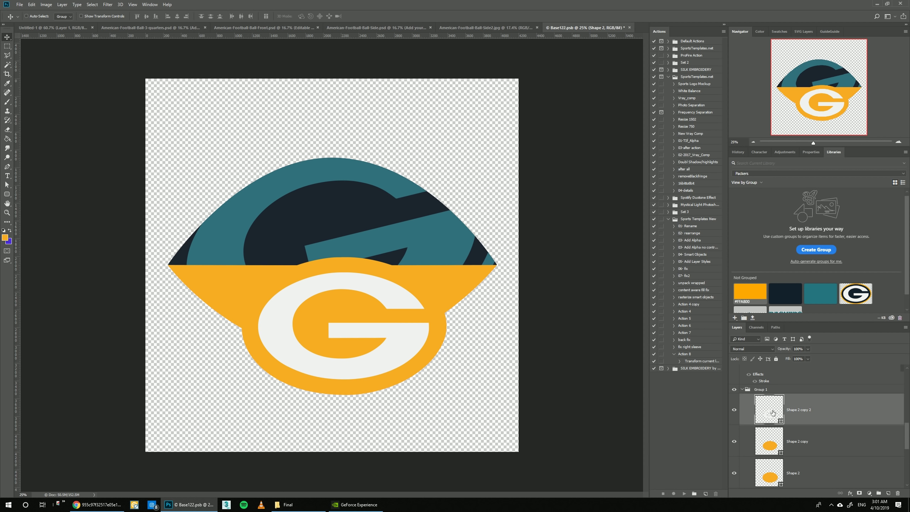
{"action": "double_click", "coordinate": [769, 413]}
{"action": "key", "text": "Return"}
Enlarge and slightly rotate the orange and white logo group over the lower half and move it below the Top layer.
{"action": "key", "text": "ctrl+t"}
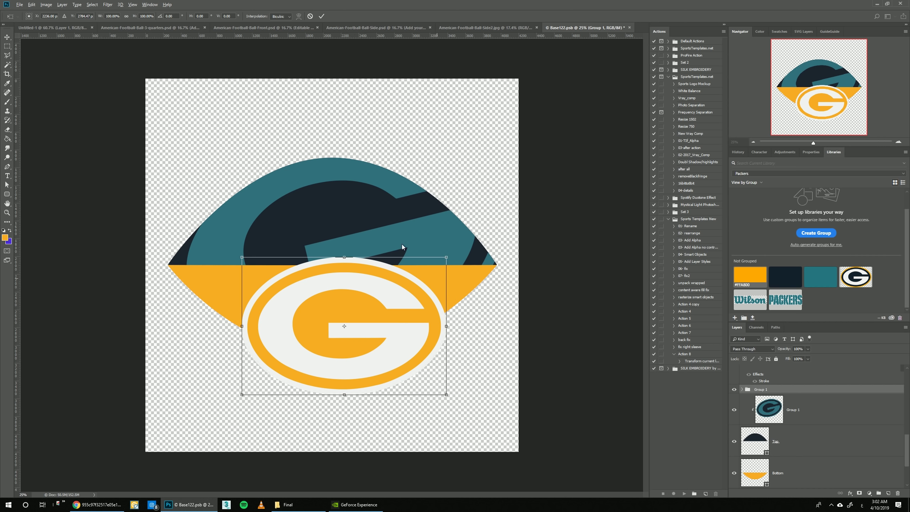
{"action": "left_click_drag", "start_coordinate": [449, 254], "coordinate": [523, 201]}
{"action": "key", "text": "Return"}
{"action": "key", "text": "ctrl+bracketleft"}
Merge the orange and white logo group, clip it to the Bottom shape, and save the artwork to update the side-view mockup.
{"action": "right_click", "coordinate": [767, 452]}
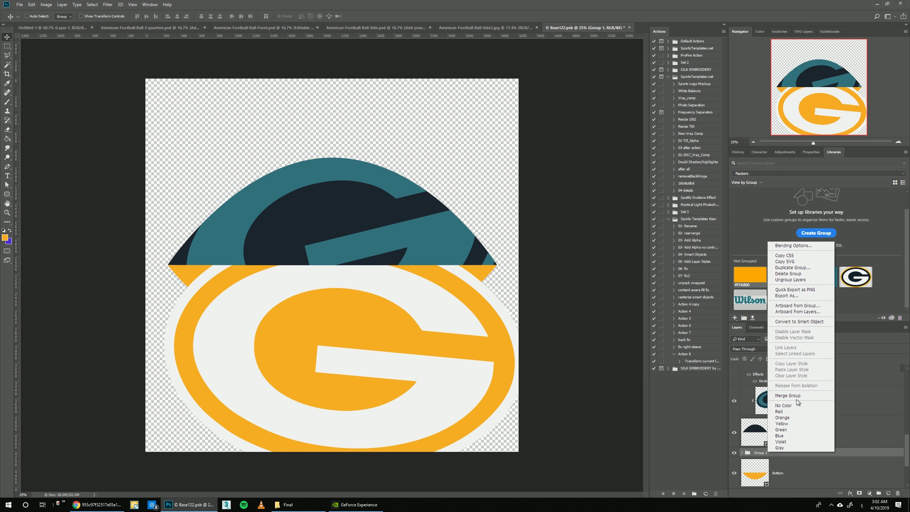
{"action": "left_click", "coordinate": [792, 393]}
{"action": "right_click", "coordinate": [783, 464]}
{"action": "left_click", "coordinate": [816, 298]}
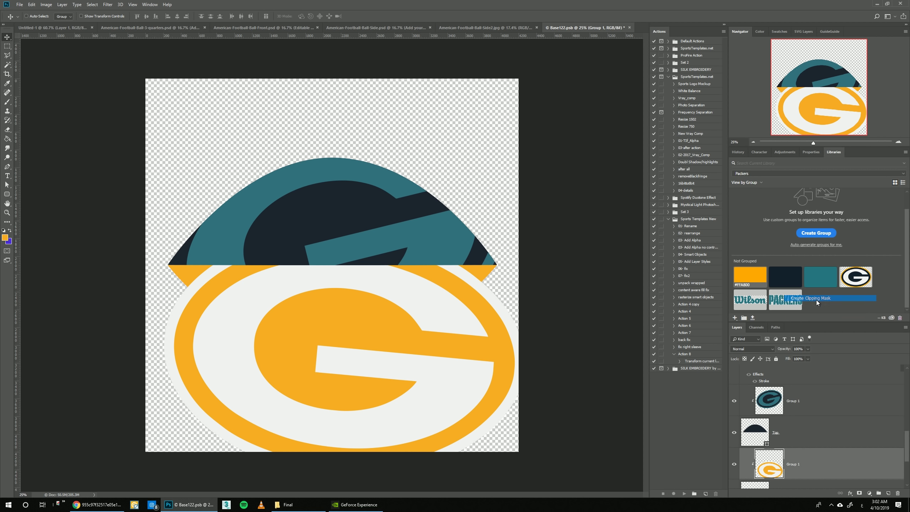
{"action": "key", "text": "ctrl+s"}
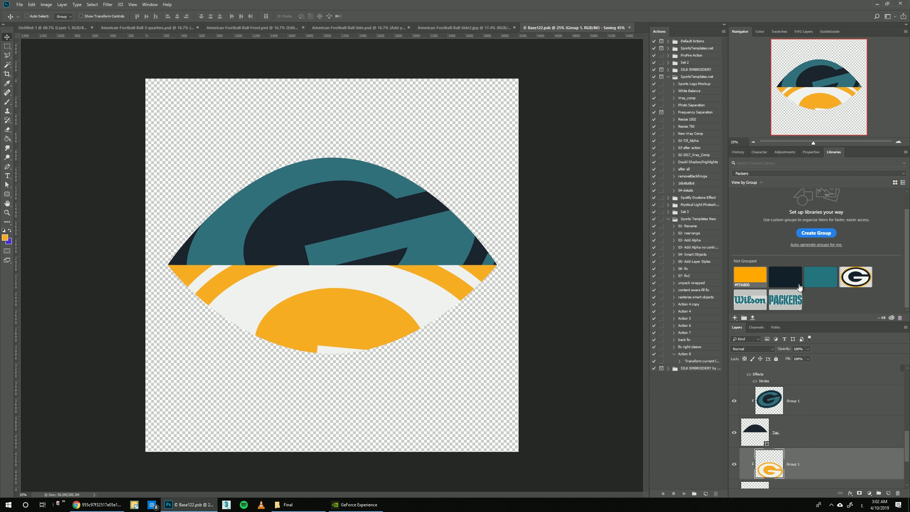
{"action": "left_click", "coordinate": [172, 28]}
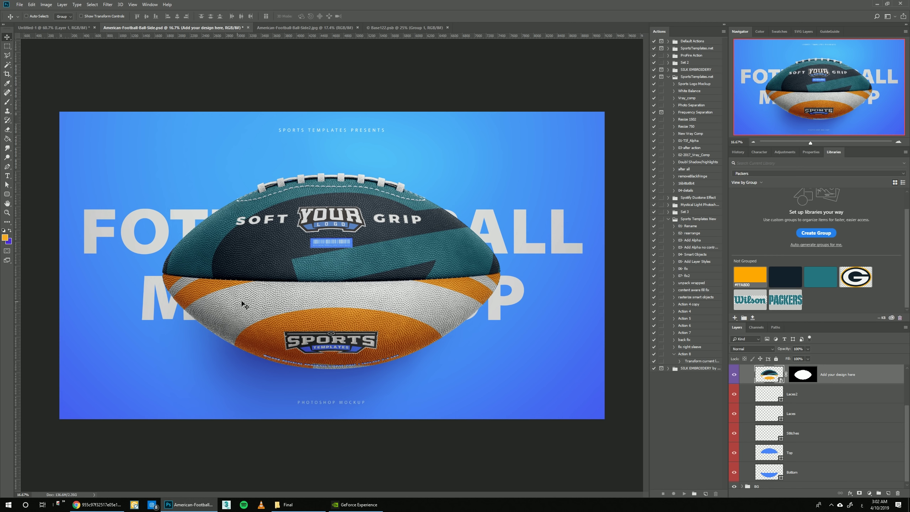
Lower the Fill of the orange and white logo layer to about 35% and save the artwork to update the side-view mockup.
{"action": "left_click", "coordinate": [397, 30]}
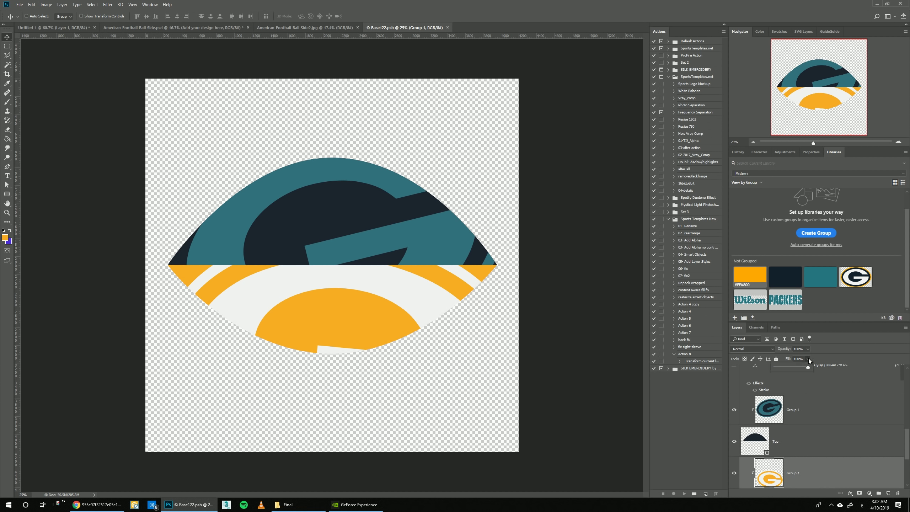
{"action": "left_click_drag", "start_coordinate": [786, 366], "coordinate": [785, 366]}
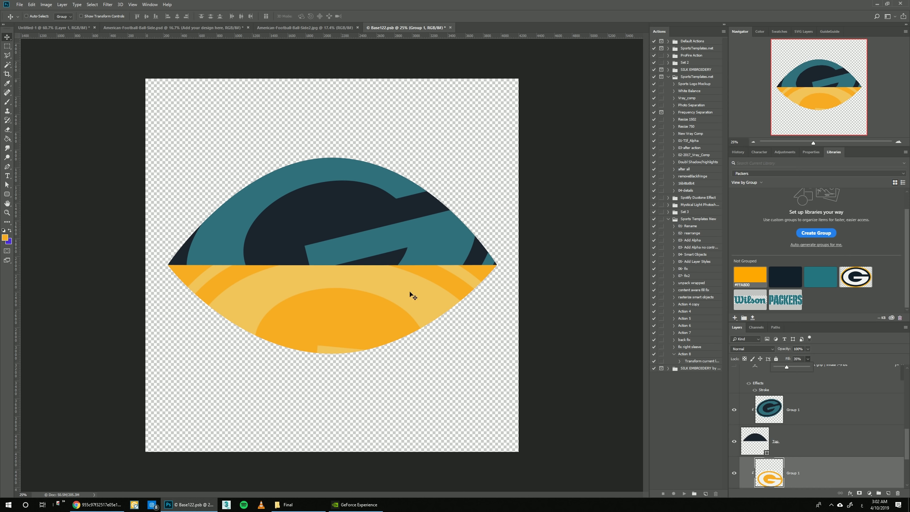
{"action": "key", "text": "ctrl+s"}
{"action": "left_click", "coordinate": [176, 29]}
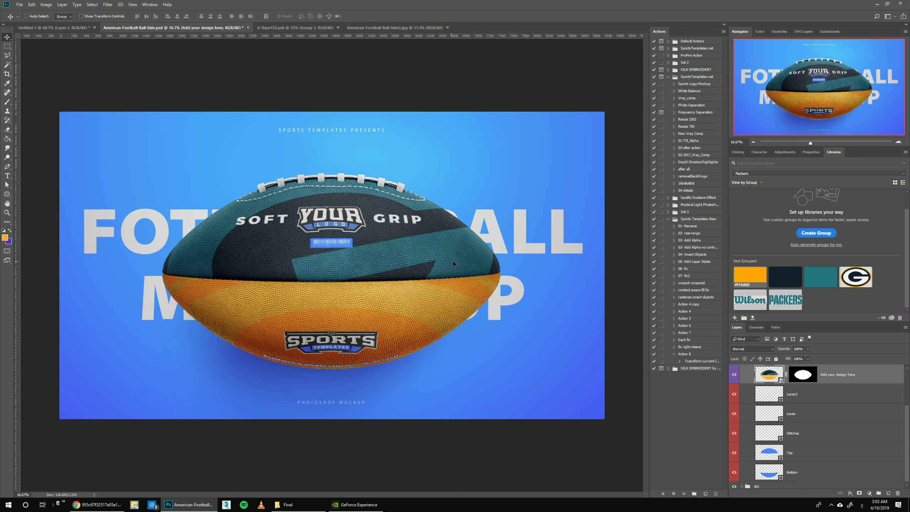
Open the smart object inside the Leather layer group for editing and show its Top and Bottom shape layers.
{"action": "scroll", "coordinate": [770, 430], "scroll_direction": "up", "scroll_amount": 4}
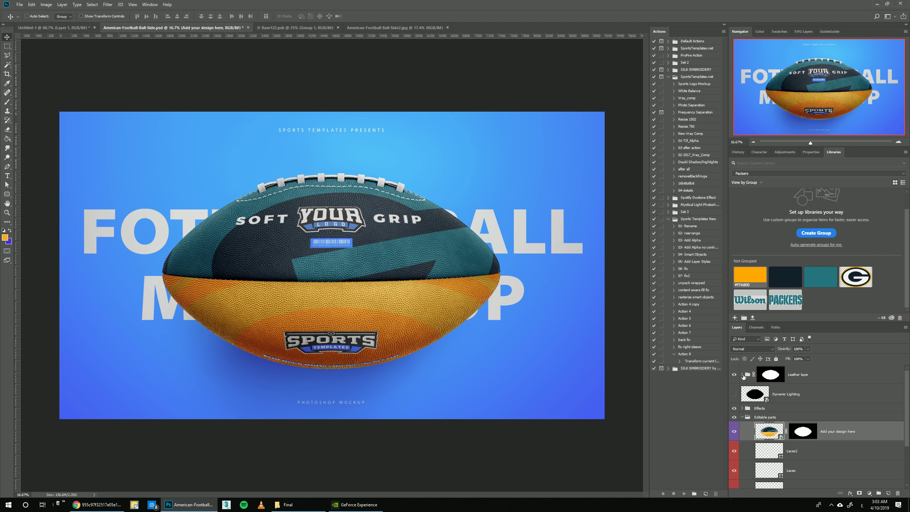
{"action": "double_click", "coordinate": [773, 395]}
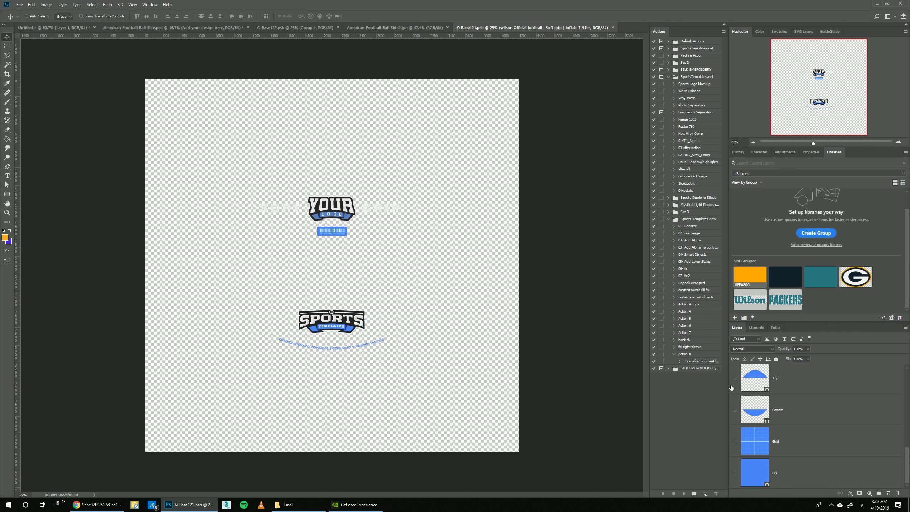
{"action": "left_click_drag", "start_coordinate": [731, 388], "coordinate": [733, 409]}
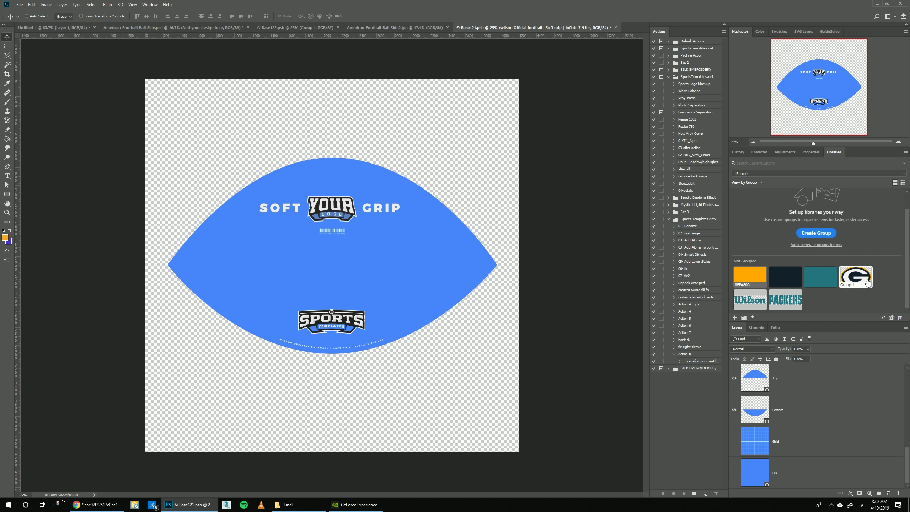
Place the G logo on the ball's upper left part, scaled to 82.72% and rotated -15°, and hide the Bottom shape.
{"action": "left_click_drag", "start_coordinate": [867, 283], "coordinate": [249, 167]}
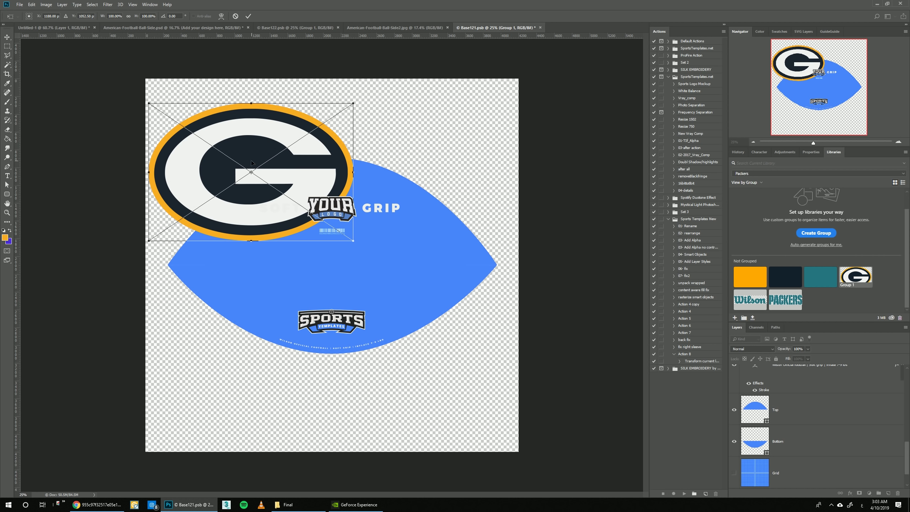
{"action": "key", "text": "Return"}
{"action": "left_click", "coordinate": [733, 441]}
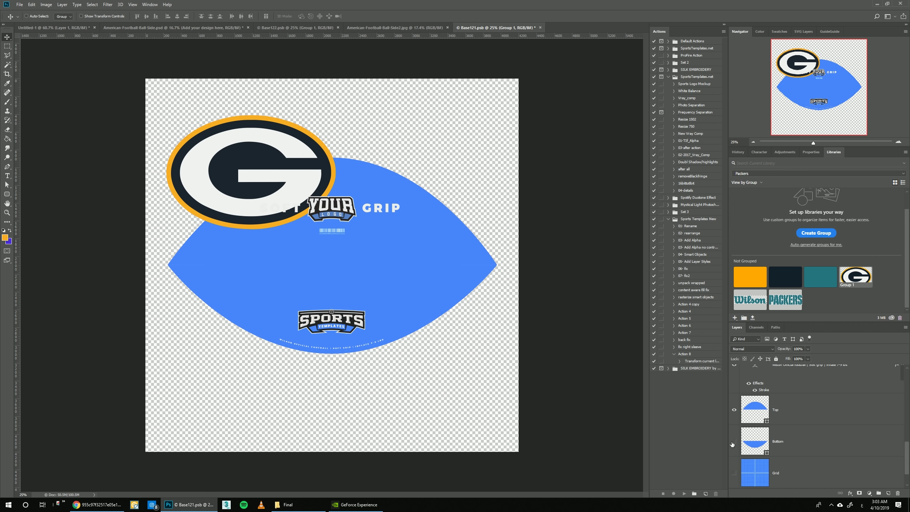
{"action": "key", "text": "ctrl+t"}
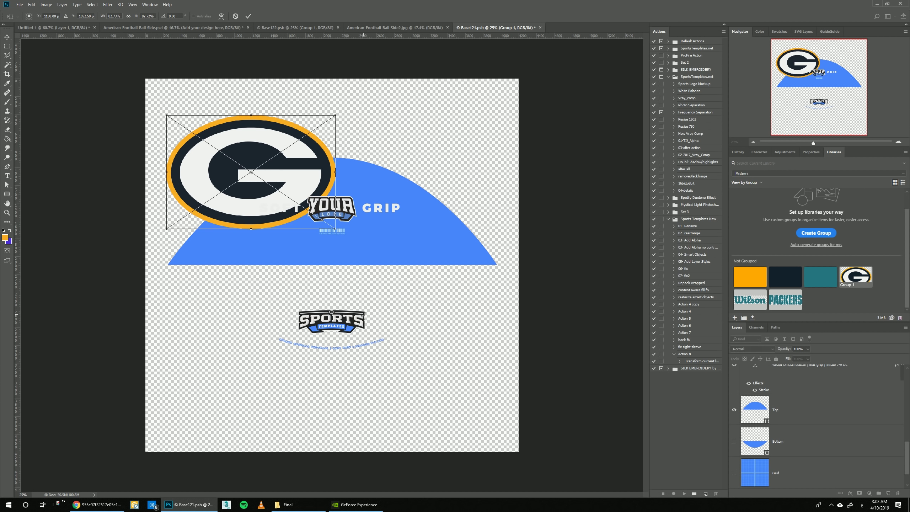
{"action": "left_click_drag", "start_coordinate": [355, 228], "coordinate": [309, 159]}
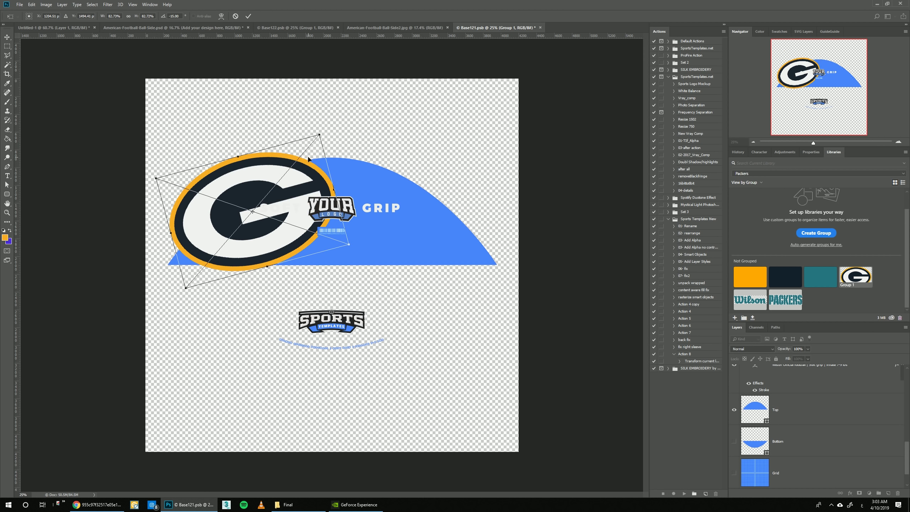
{"action": "key", "text": "Return"}
Hide the Top shape and the SportsTemplates, Your logo, SOFT and Grip layers.
{"action": "left_click", "coordinate": [733, 409]}
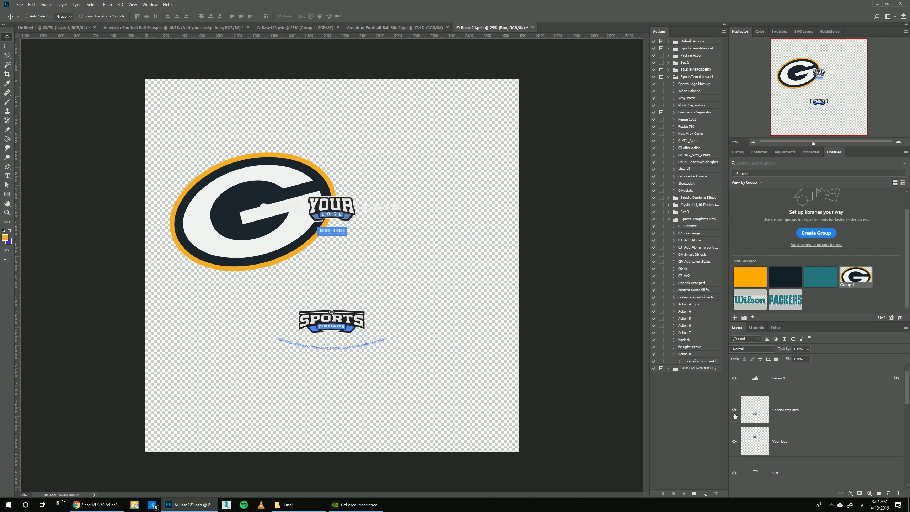
{"action": "left_click", "coordinate": [733, 410]}
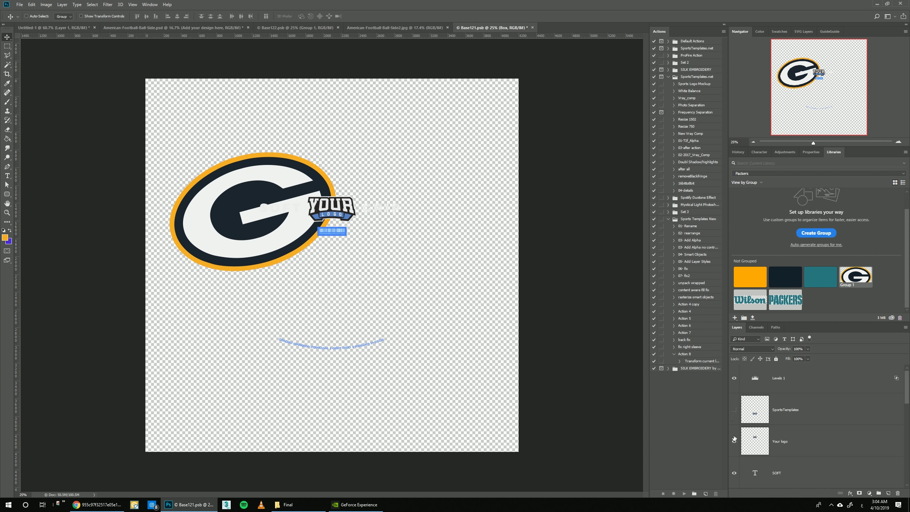
{"action": "left_click", "coordinate": [734, 440]}
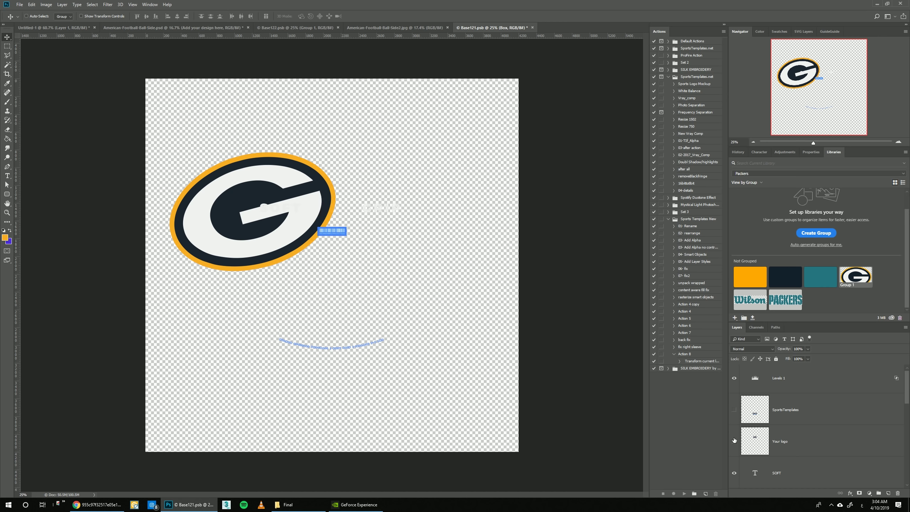
{"action": "left_click", "coordinate": [734, 443]}
{"action": "scroll", "coordinate": [734, 439], "scroll_direction": "down", "scroll_amount": 2}
{"action": "left_click", "coordinate": [736, 413]}
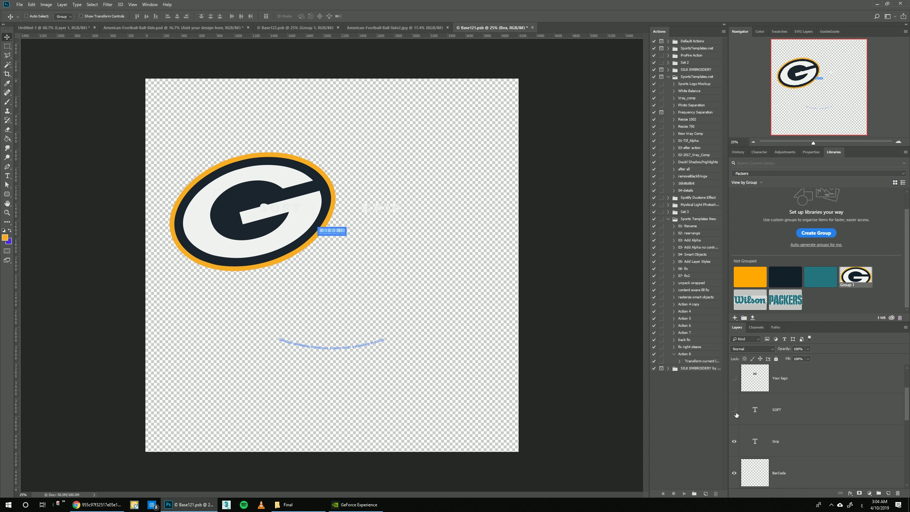
{"action": "left_click", "coordinate": [733, 445]}
Recolour the barcode's box with the dark navy library swatch and move the box and barcode slightly down together.
{"action": "scroll", "coordinate": [752, 444], "scroll_direction": "down", "scroll_amount": 2}
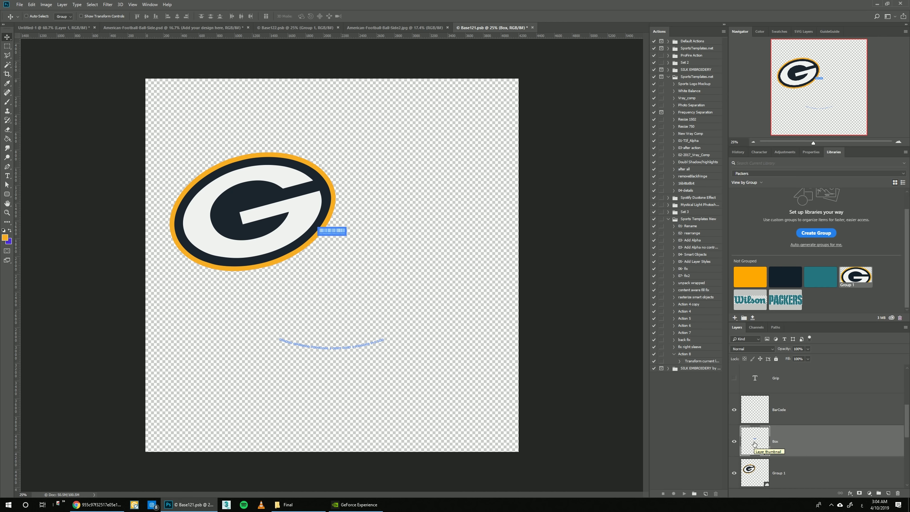
{"action": "left_click", "coordinate": [784, 276]}
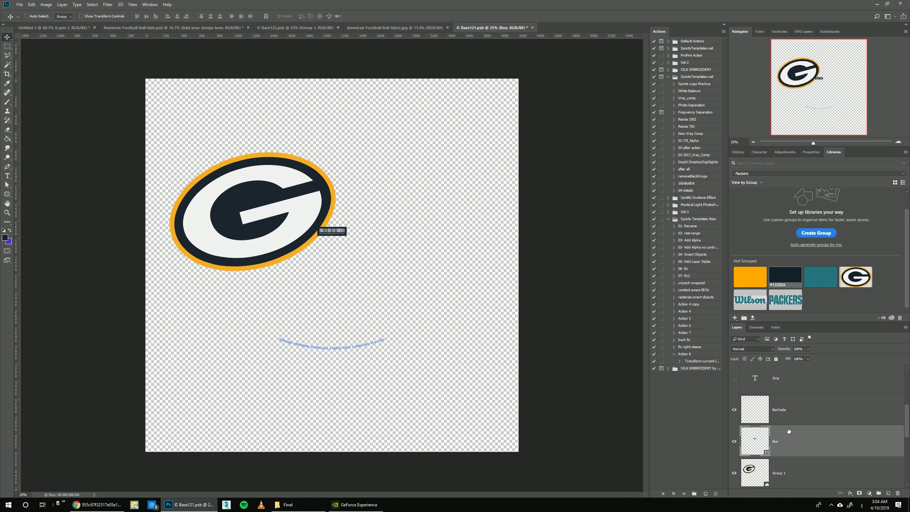
{"action": "left_click", "coordinate": [786, 414], "text": "shift"}
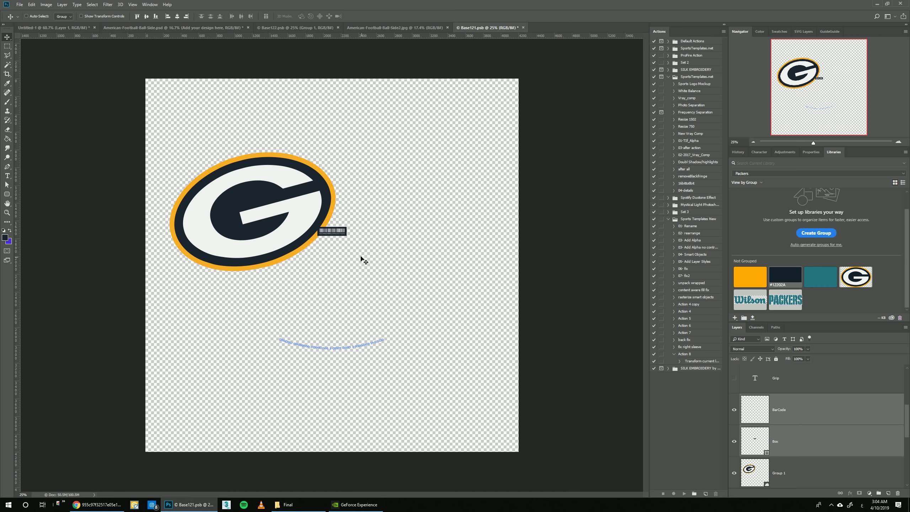
{"action": "left_click_drag", "start_coordinate": [344, 251], "coordinate": [344, 267]}
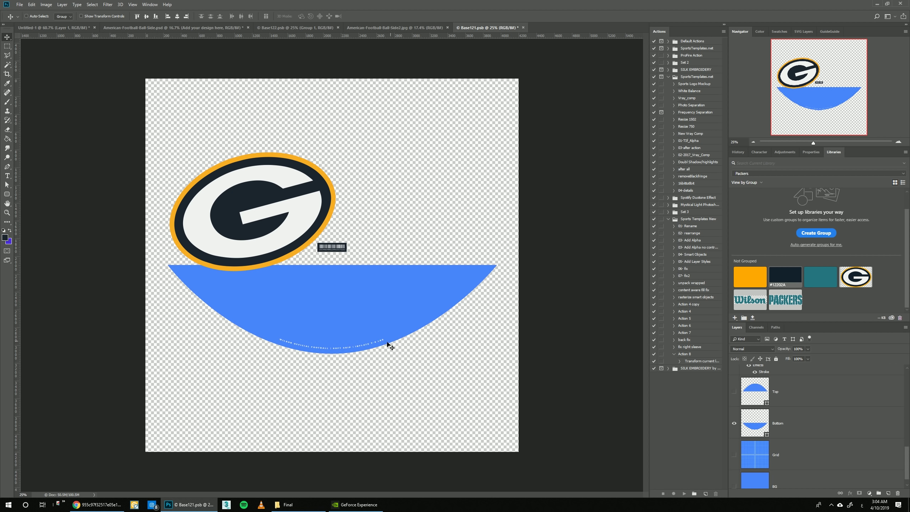
Set the warp style of the curved "wilson Official football | Soft grip | inflate 7-9 lbs" text to None.
{"action": "scroll", "coordinate": [789, 445], "scroll_direction": "up", "scroll_amount": 1}
{"action": "scroll", "coordinate": [789, 446], "scroll_direction": "up", "scroll_amount": 1}
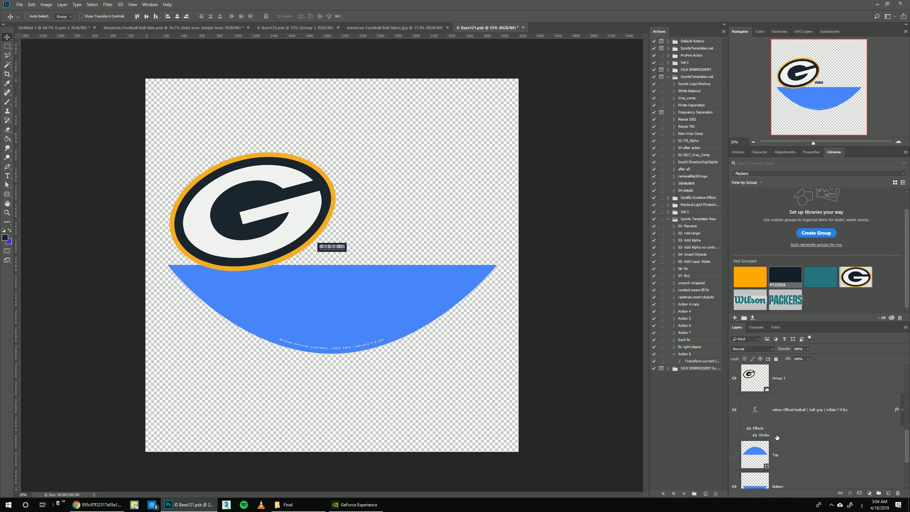
{"action": "double_click", "coordinate": [757, 413]}
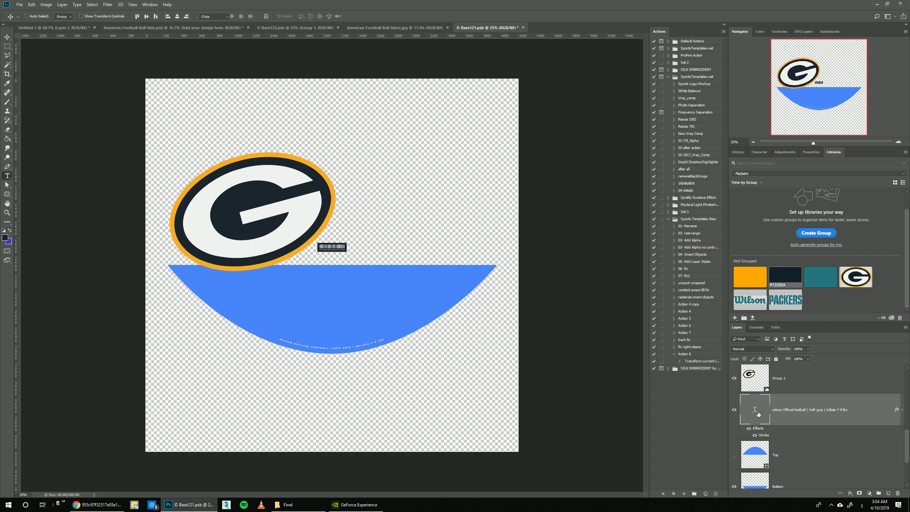
{"action": "left_click", "coordinate": [287, 16]}
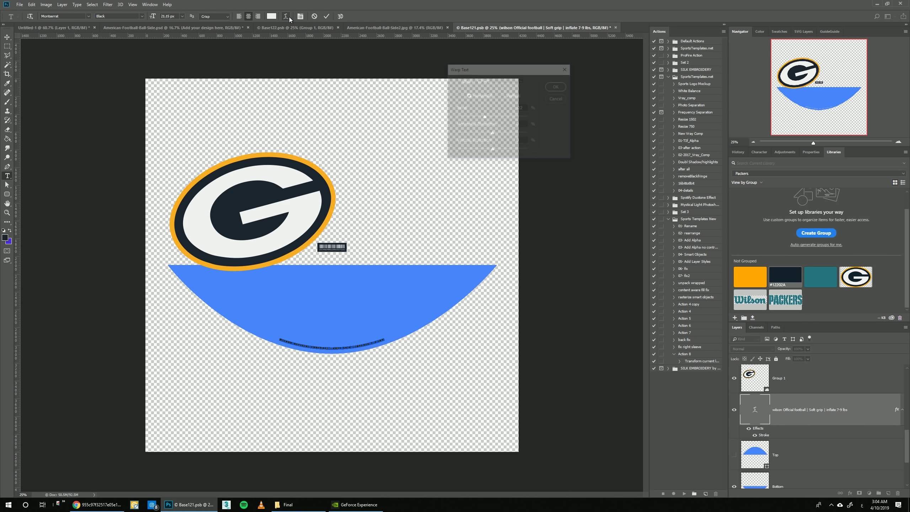
{"action": "left_click", "coordinate": [506, 79]}
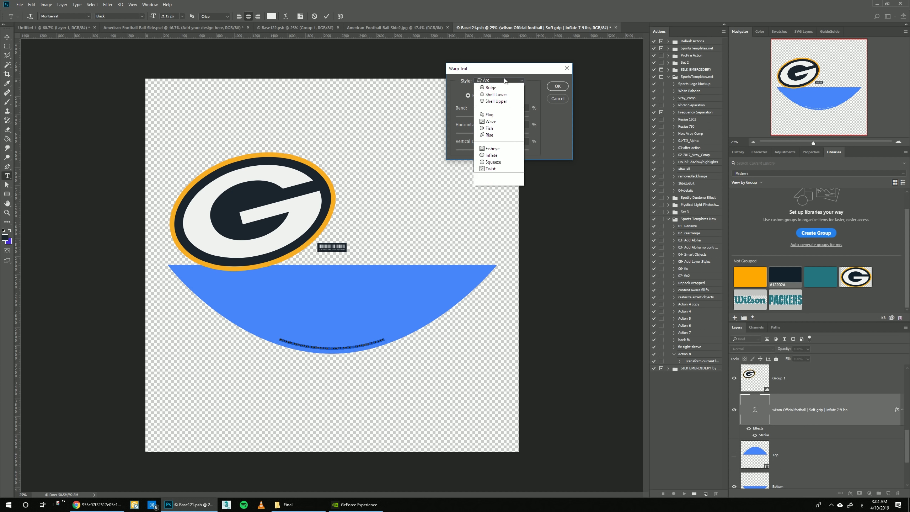
{"action": "left_click", "coordinate": [501, 86]}
{"action": "left_click", "coordinate": [557, 86]}
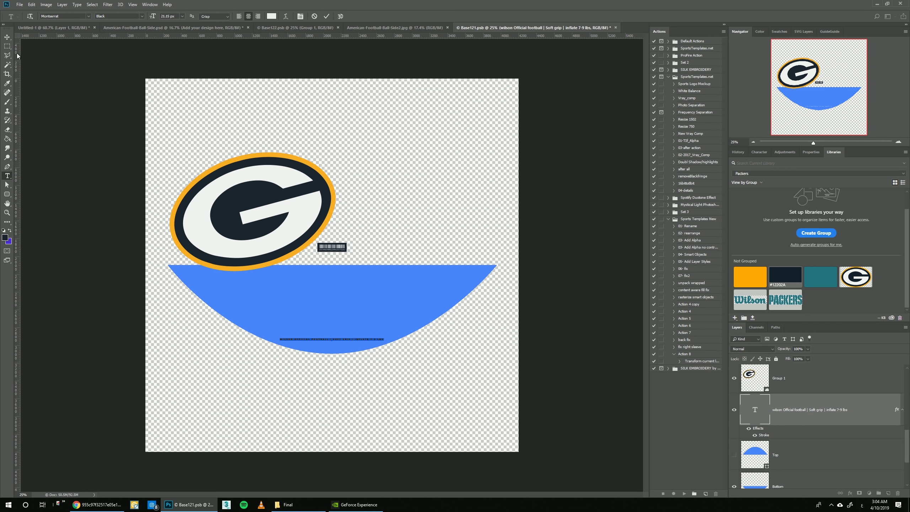
{"action": "left_click", "coordinate": [8, 37]}
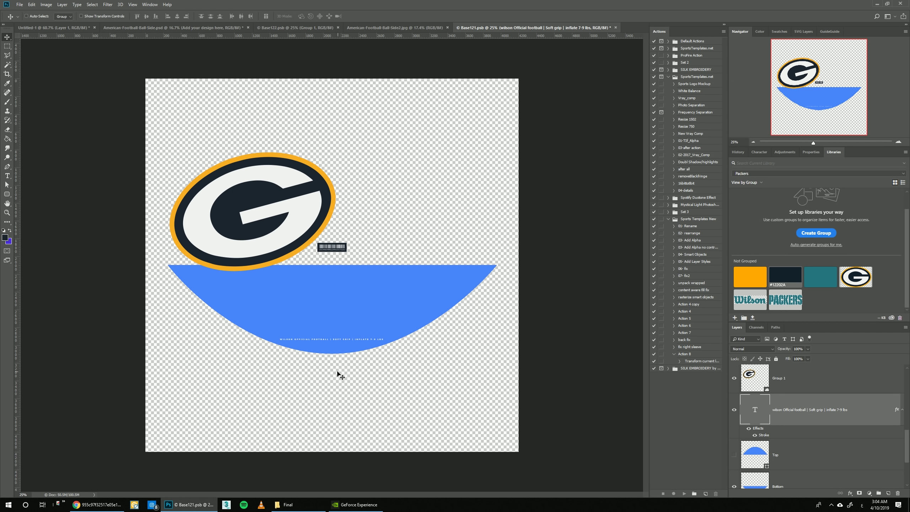
Move the wilson Official football text line up to just below the Bottom shape's straight edge and recolour its stroke with the logo's orange, ffa800.
{"action": "left_click_drag", "start_coordinate": [337, 374], "coordinate": [336, 304]}
{"action": "scroll", "coordinate": [782, 458], "scroll_direction": "down", "scroll_amount": 1}
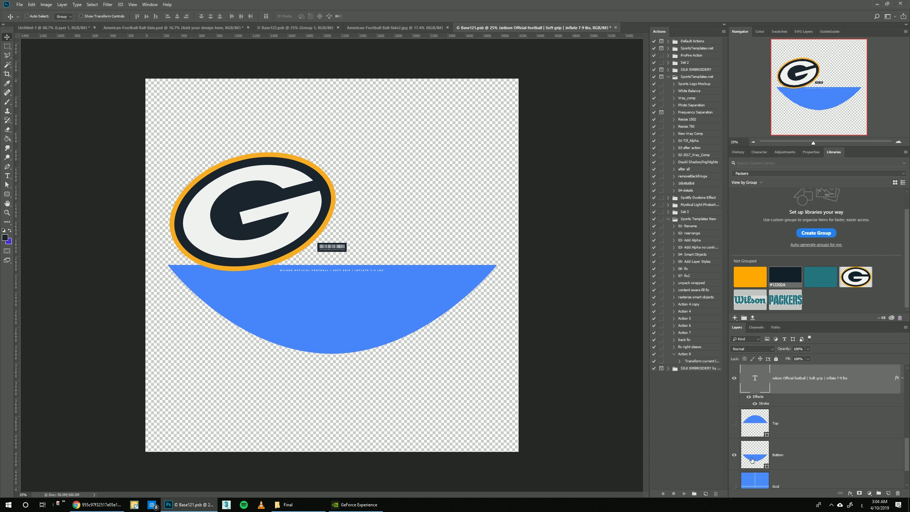
{"action": "double_click", "coordinate": [862, 384]}
{"action": "left_click", "coordinate": [620, 314]}
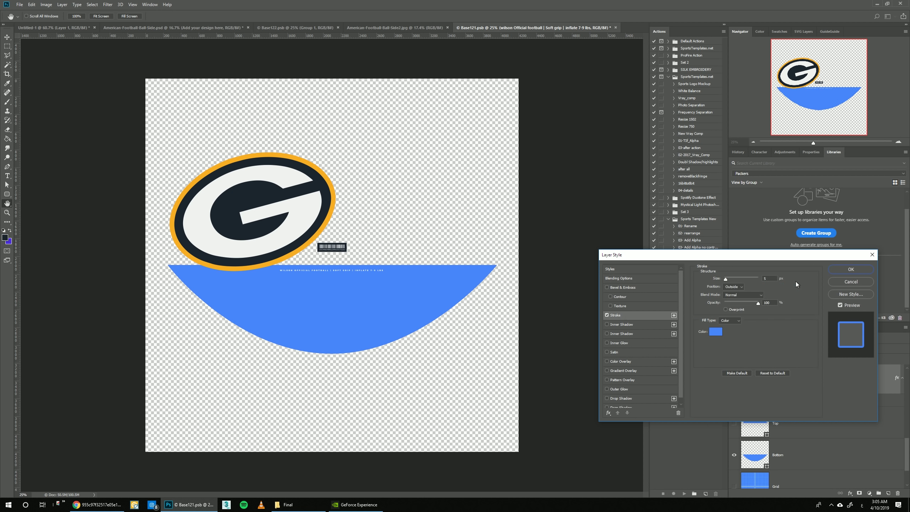
{"action": "left_click", "coordinate": [713, 331]}
{"action": "left_click", "coordinate": [332, 213]}
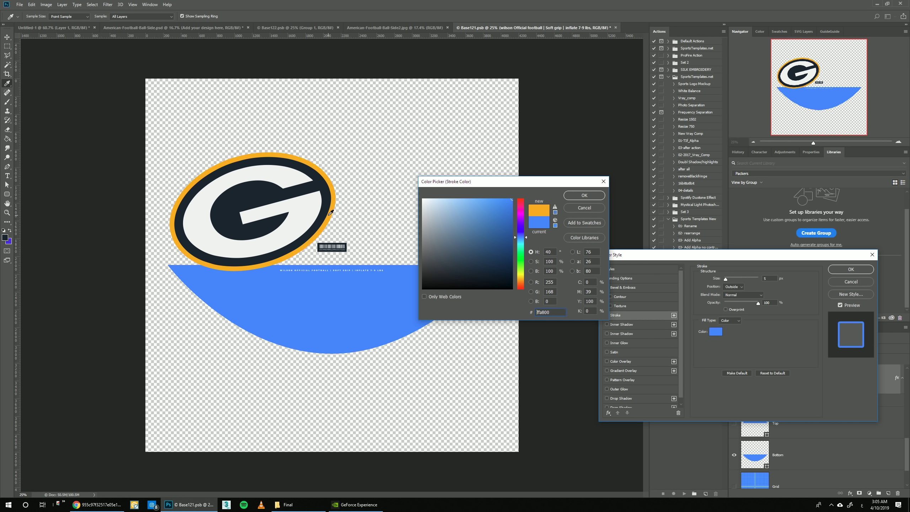
{"action": "left_click", "coordinate": [595, 197]}
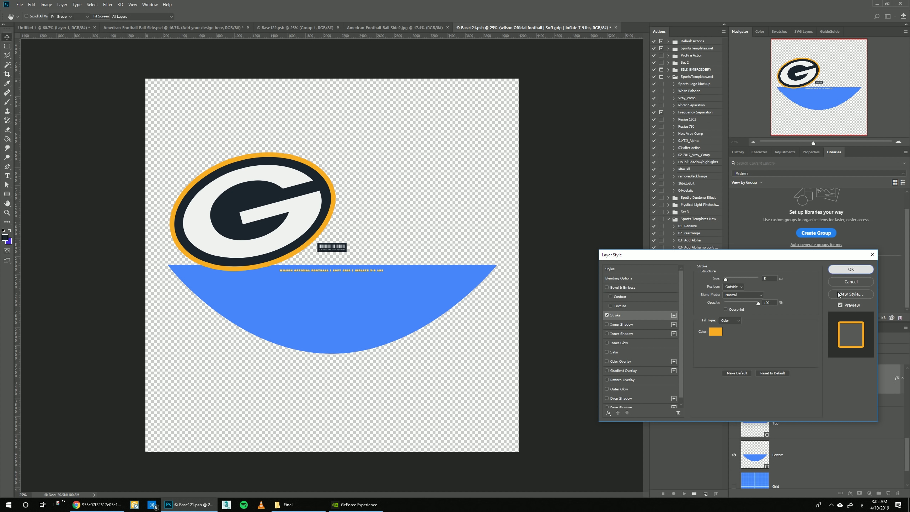
{"action": "key", "text": "Return"}
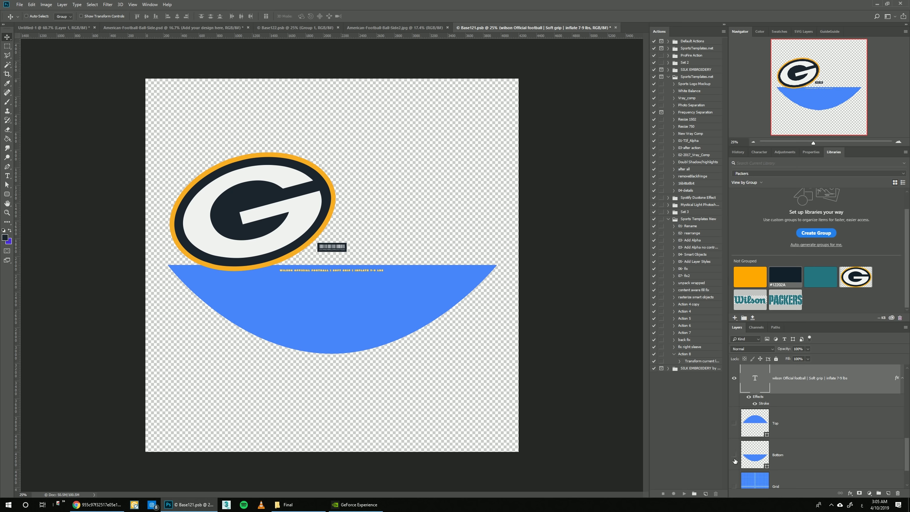
Hide the Bottom shape and inspect the ball's seam and text in the mockup at 100% zoom.
{"action": "left_click", "coordinate": [734, 460]}
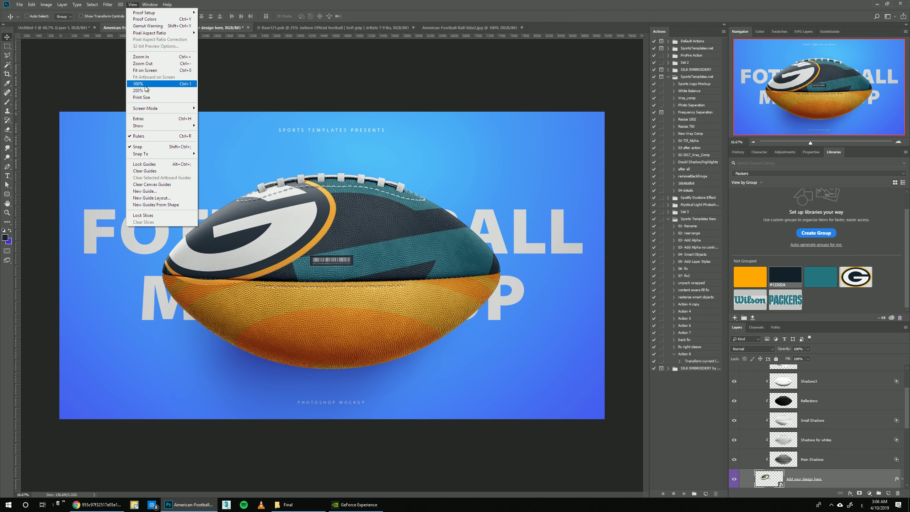
{"action": "left_click", "coordinate": [148, 87]}
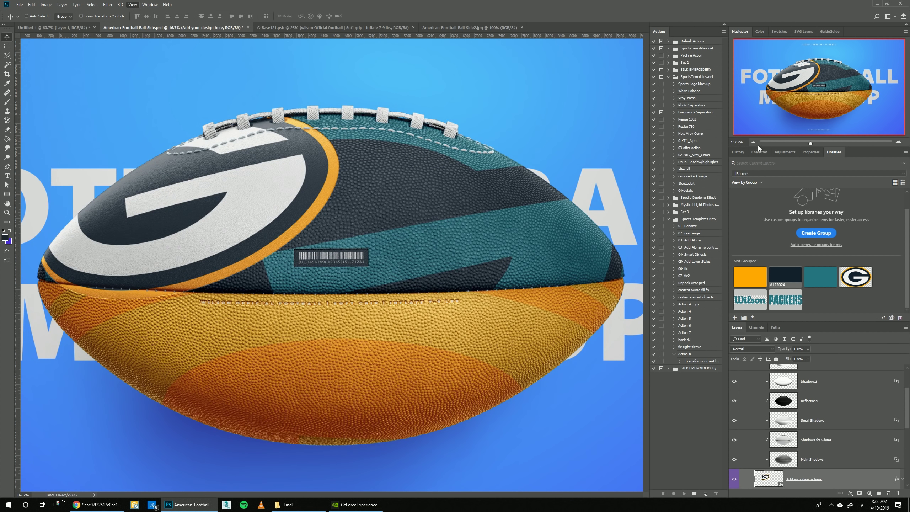
{"action": "key", "text": "ctrl+plus"}
{"action": "key", "text": "ctrl+plus"}
{"action": "key", "text": "ctrl+plus"}
{"action": "key", "text": "ctrl+plus"}
{"action": "key", "text": "ctrl+plus"}
{"action": "left_click", "coordinate": [780, 93]}
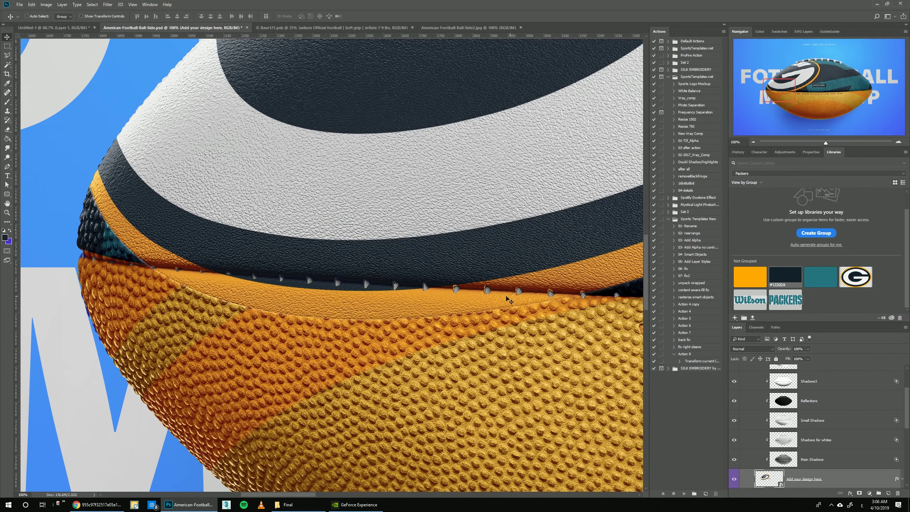
{"action": "left_click_drag", "start_coordinate": [785, 89], "coordinate": [790, 91]}
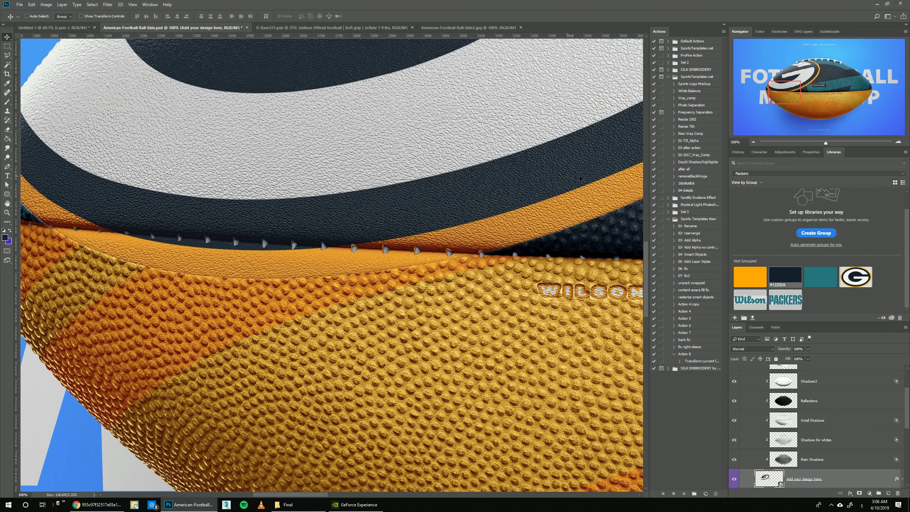
Reopen the overlay design smart object and mask the Group 1 G logo with the outline of the Top shape.
{"action": "double_click", "coordinate": [774, 478]}
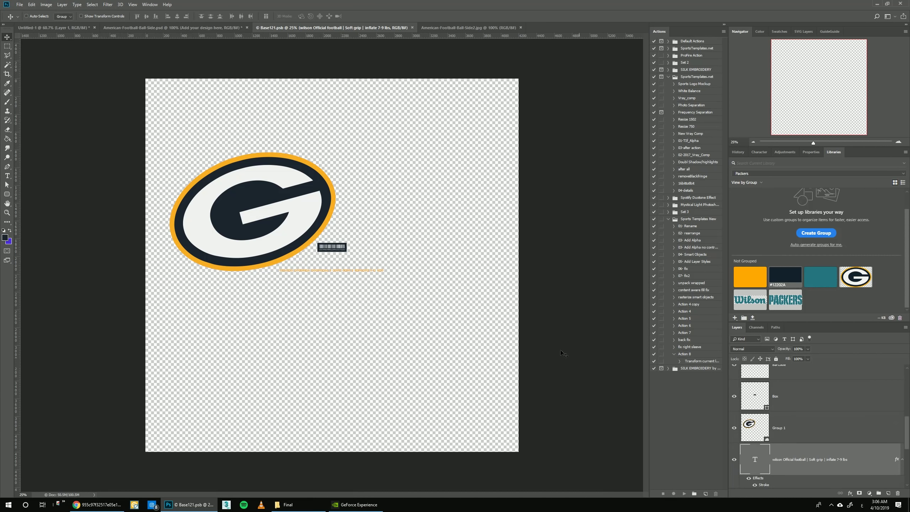
{"action": "left_click", "coordinate": [759, 410]}
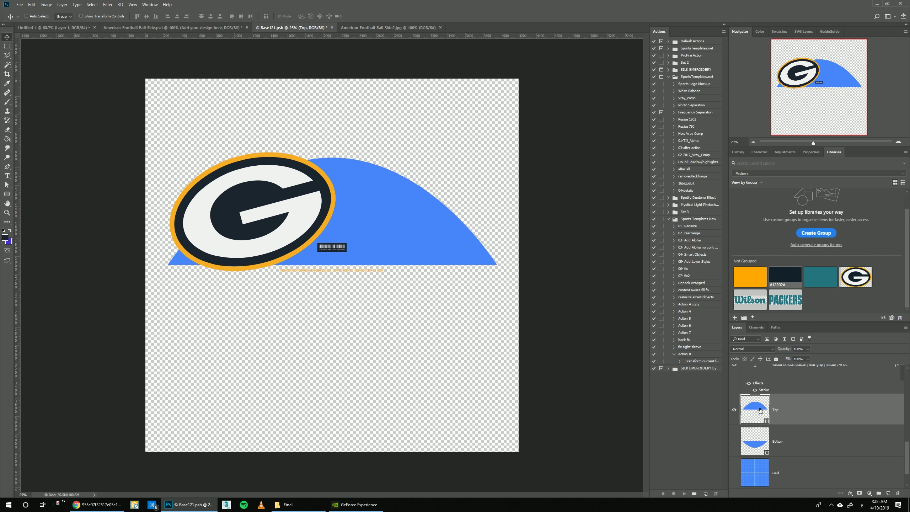
{"action": "key", "text": "ctrl"}
{"action": "left_click", "coordinate": [759, 409], "text": "ctrl"}
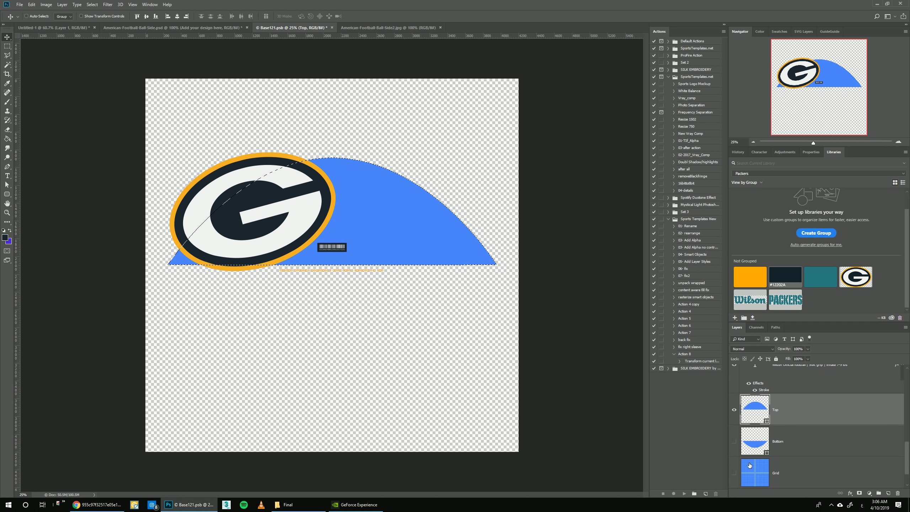
{"action": "scroll", "coordinate": [803, 425], "scroll_direction": "up", "scroll_amount": 2}
{"action": "scroll", "coordinate": [803, 425], "scroll_direction": "up", "scroll_amount": 1}
{"action": "left_click", "coordinate": [757, 434]}
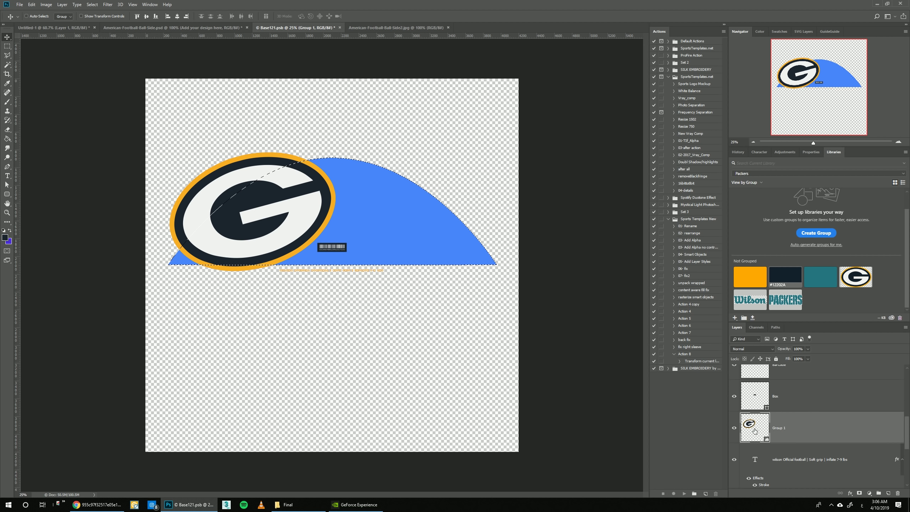
{"action": "left_click", "coordinate": [859, 494]}
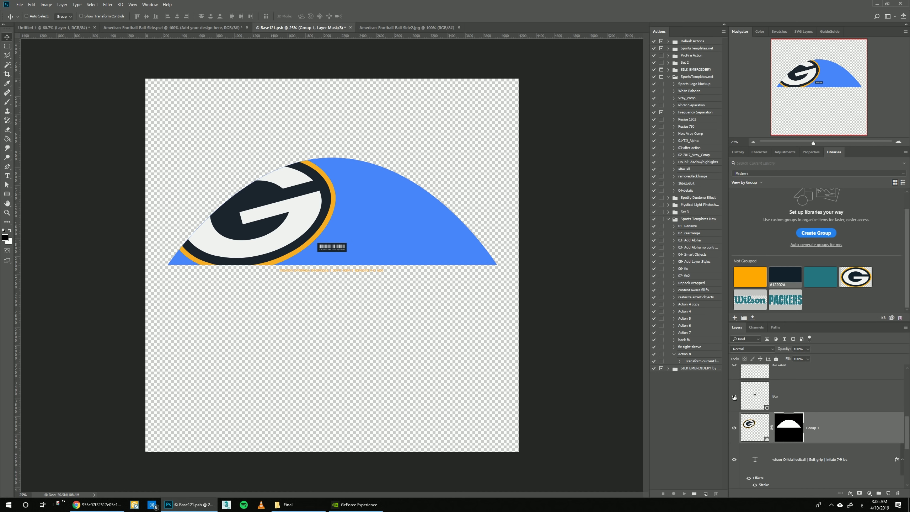
Hide the Top shape, save the smart object and check the masked logo on the whole ball in the mockup.
{"action": "scroll", "coordinate": [735, 398], "scroll_direction": "down", "scroll_amount": 2}
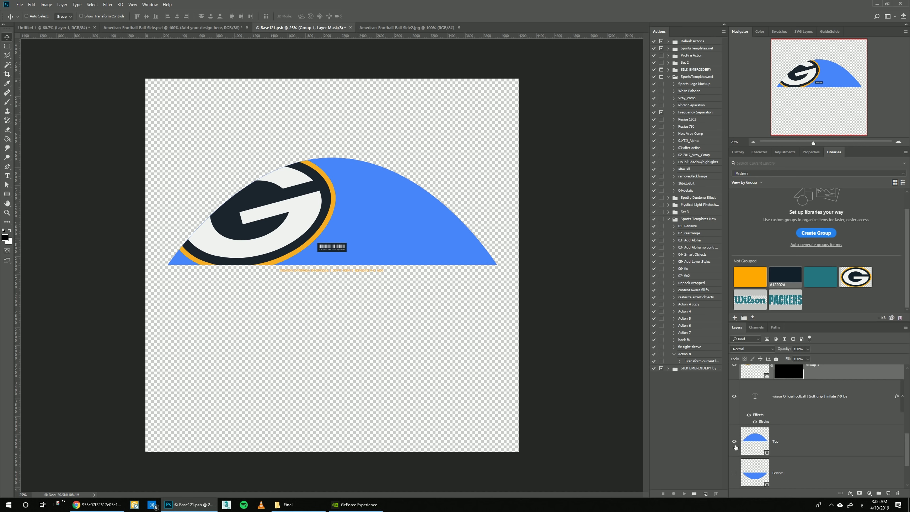
{"action": "left_click", "coordinate": [734, 443]}
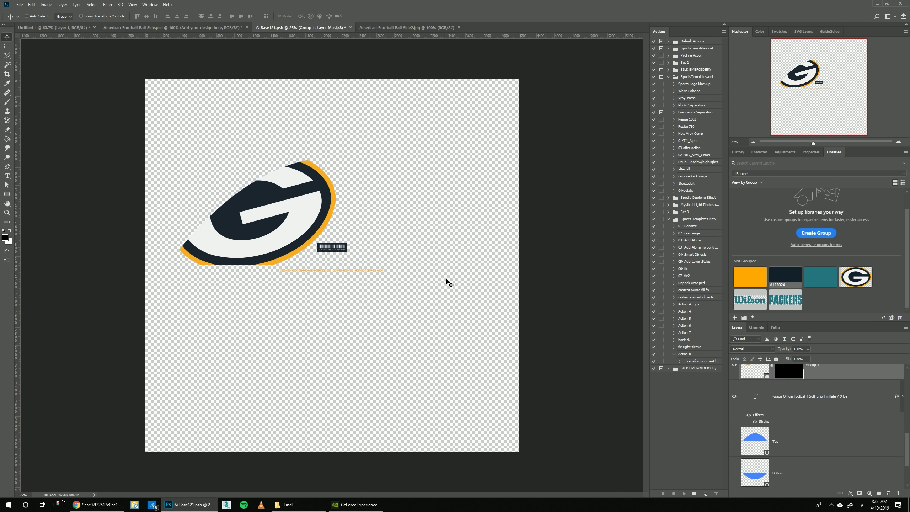
{"action": "key", "text": "ctrl+s"}
{"action": "key", "text": "ctrl+shift+Tab"}
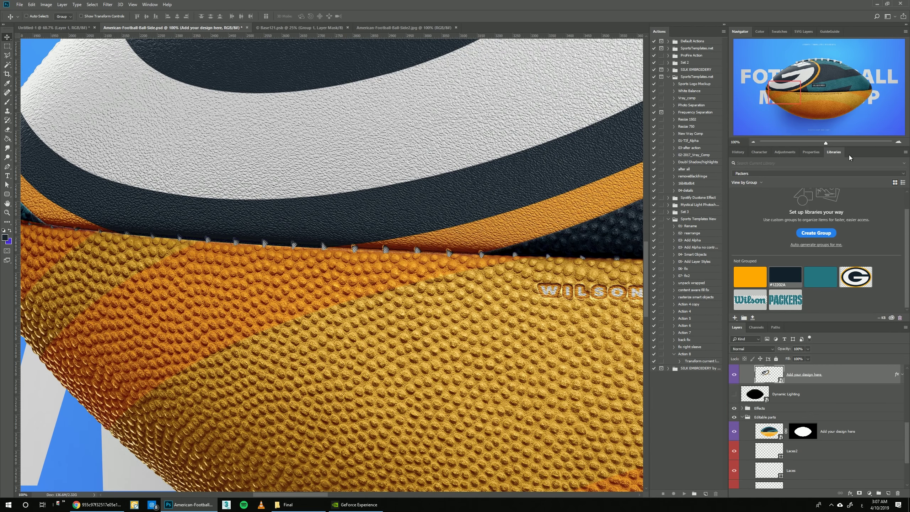
{"action": "key", "text": "ctrl+0"}
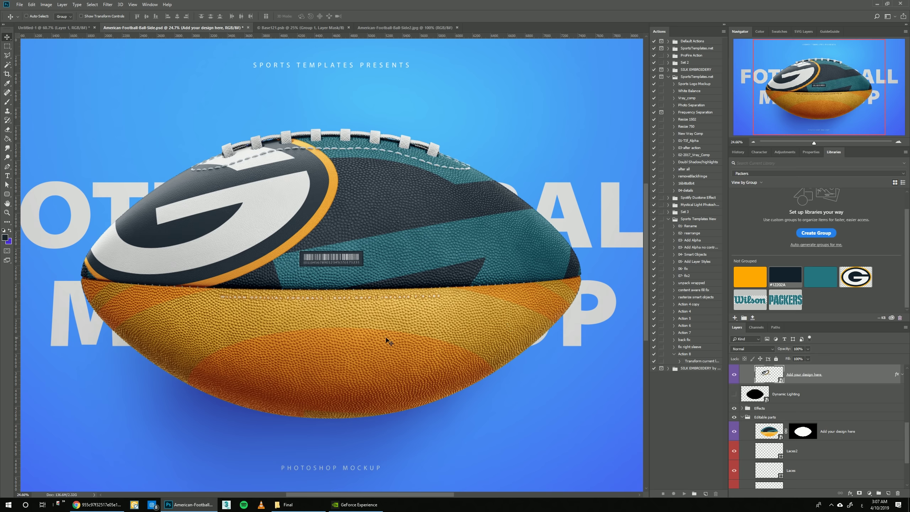
Copy the Wilson library graphic onto the ball's upper right part in the overlay smart object, with the Top shape shown as a guide.
{"action": "double_click", "coordinate": [774, 375]}
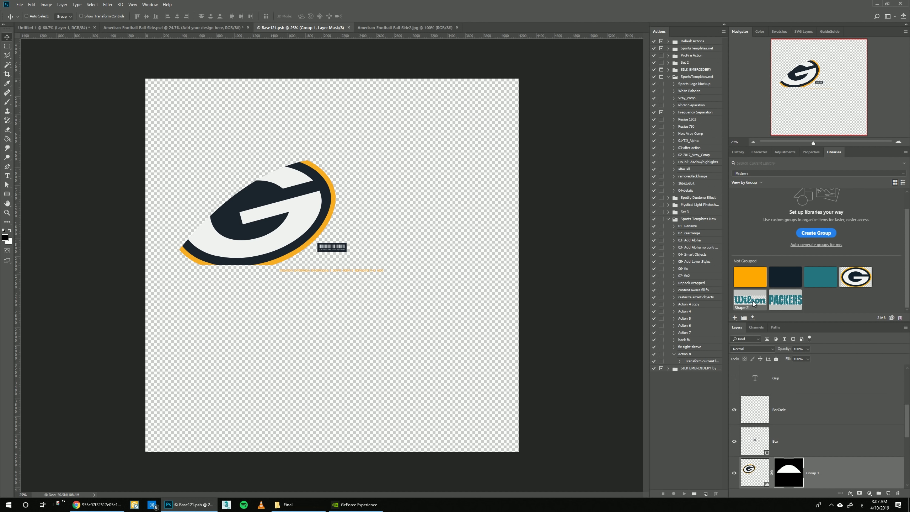
{"action": "double_click", "coordinate": [753, 304]}
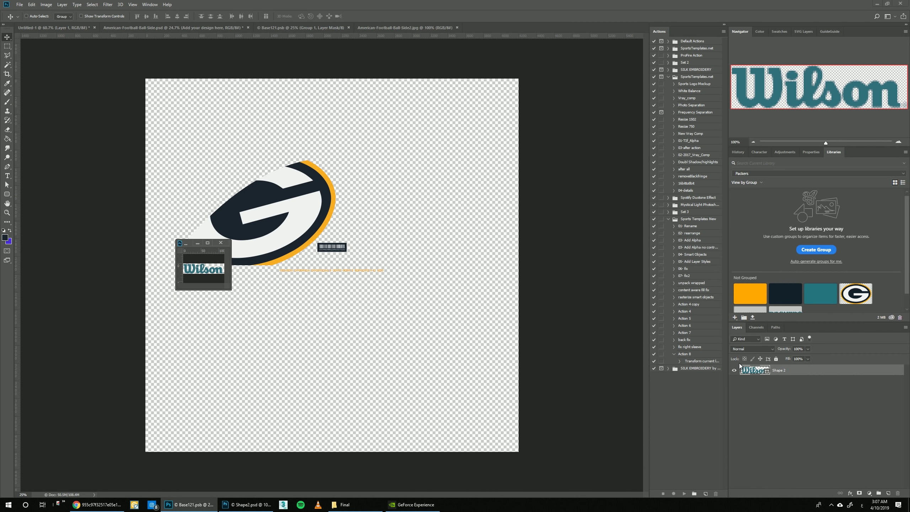
{"action": "left_click_drag", "start_coordinate": [739, 365], "coordinate": [384, 198]}
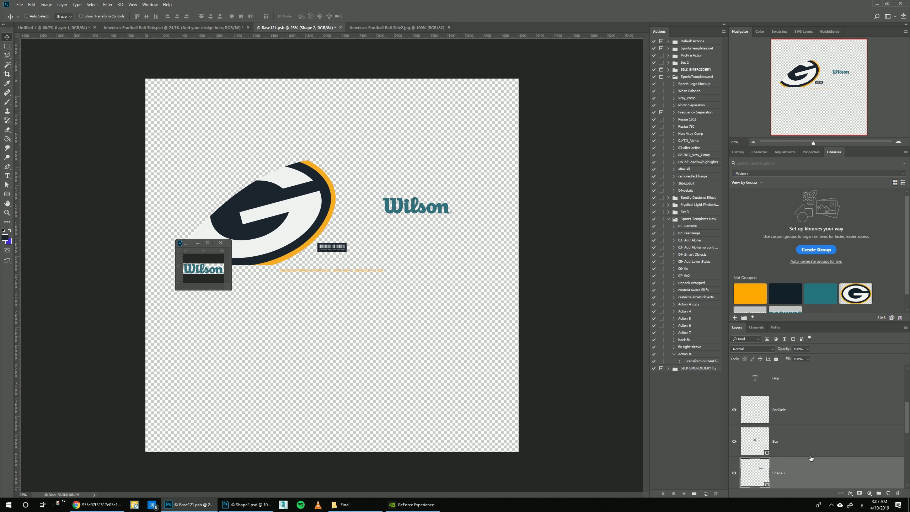
{"action": "scroll", "coordinate": [811, 458], "scroll_direction": "down", "scroll_amount": 4}
{"action": "left_click", "coordinate": [734, 423]}
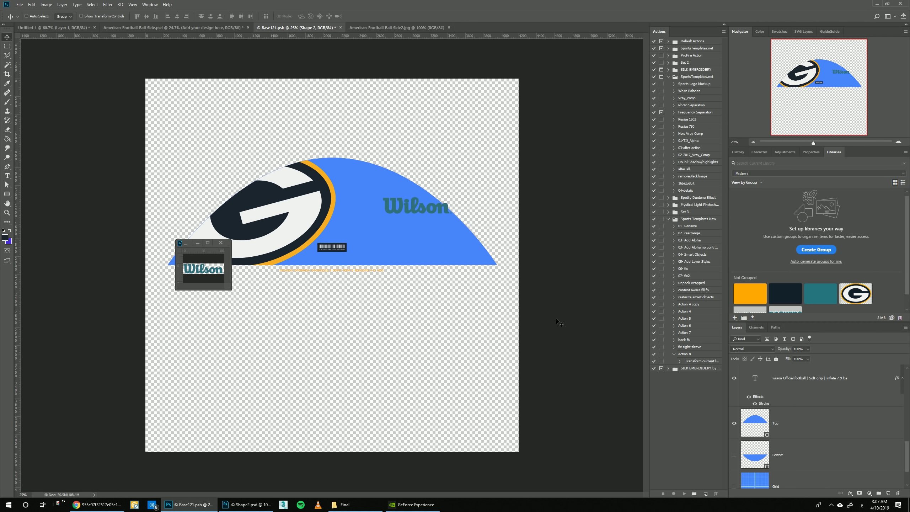
{"action": "left_click", "coordinate": [209, 249]}
{"action": "key", "text": "ctrl+w"}
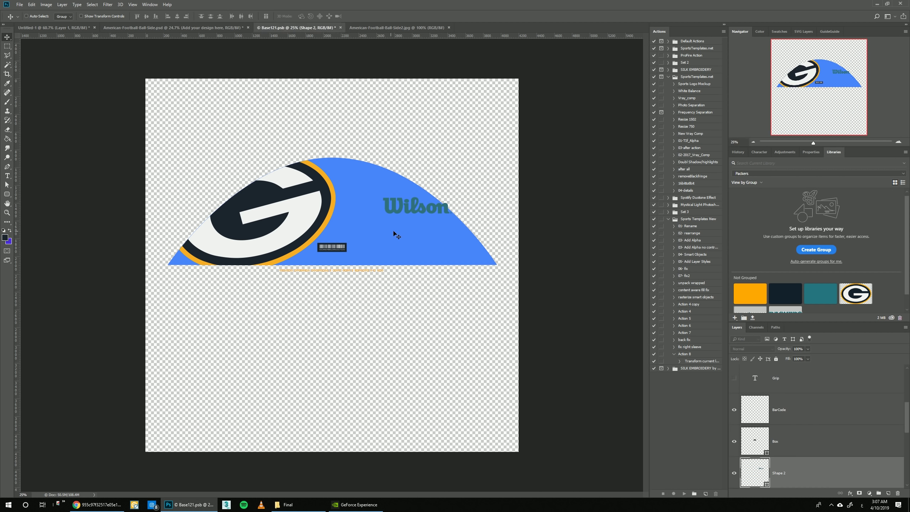
Scale the Wilson logo to about 89% and rotate it about 19° clockwise to follow the Top shape's curve.
{"action": "key", "text": "ctrl+t"}
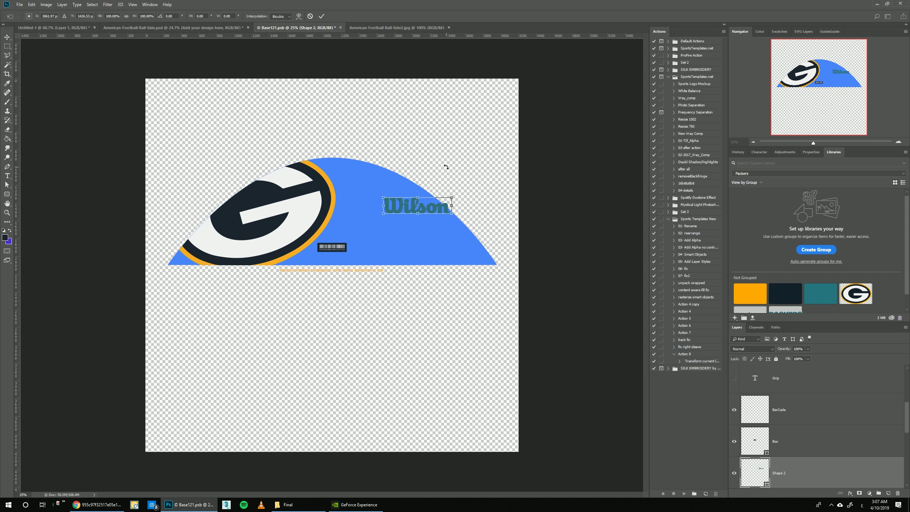
{"action": "mouse_move", "coordinate": [452, 196]}
{"action": "left_mouse_down"}
{"action": "mouse_move", "coordinate": [444, 199]}
{"action": "mouse_move", "coordinate": [461, 194]}
{"action": "mouse_move", "coordinate": [460, 208]}
{"action": "left_mouse_up"}
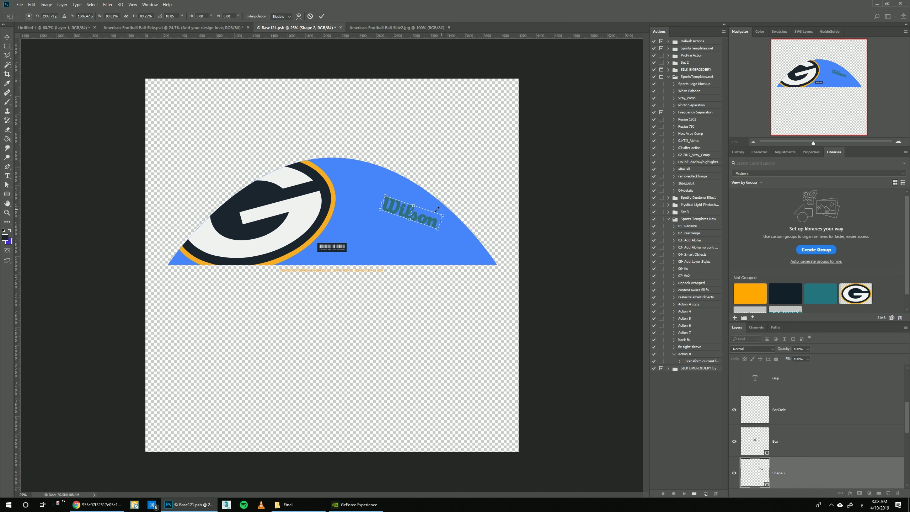
{"action": "key", "text": "Return"}
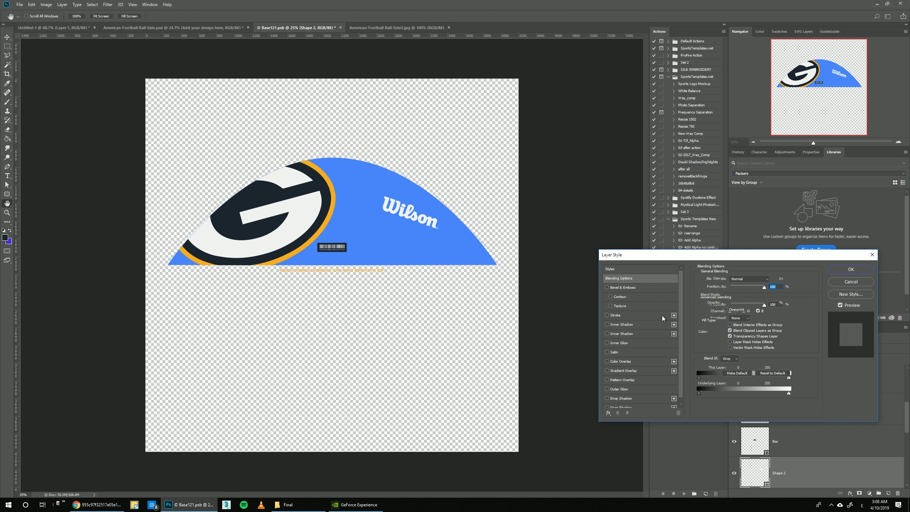
Make the Wilson logo white with an orange stroke and hide the Top shape.
{"action": "left_click", "coordinate": [662, 316]}
{"action": "left_click", "coordinate": [851, 269]}
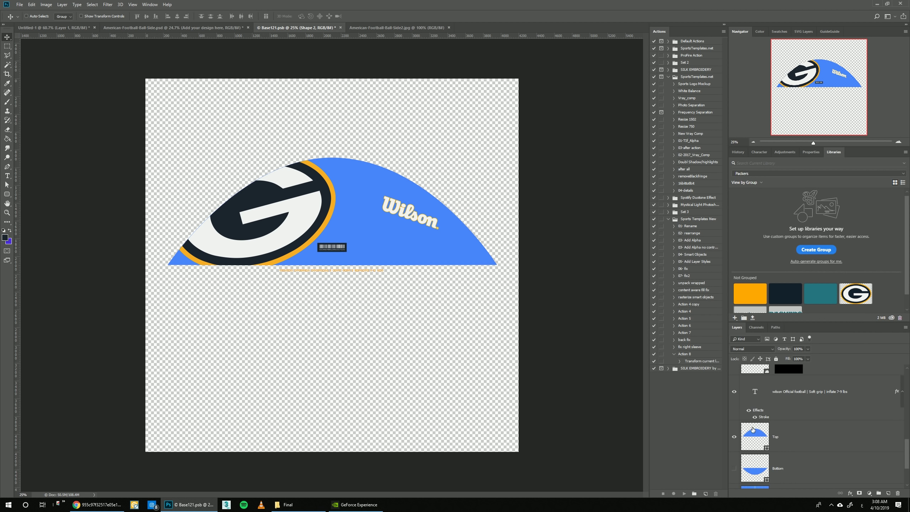
{"action": "left_click", "coordinate": [734, 437]}
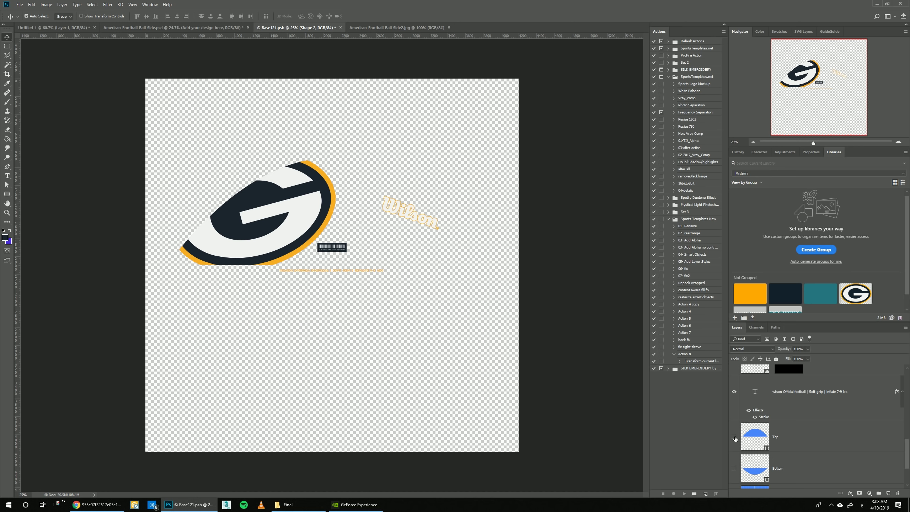
Save the smart object and inspect the Wilson logo on the mockup at 100% zoom.
{"action": "key", "text": "ctrl+s"}
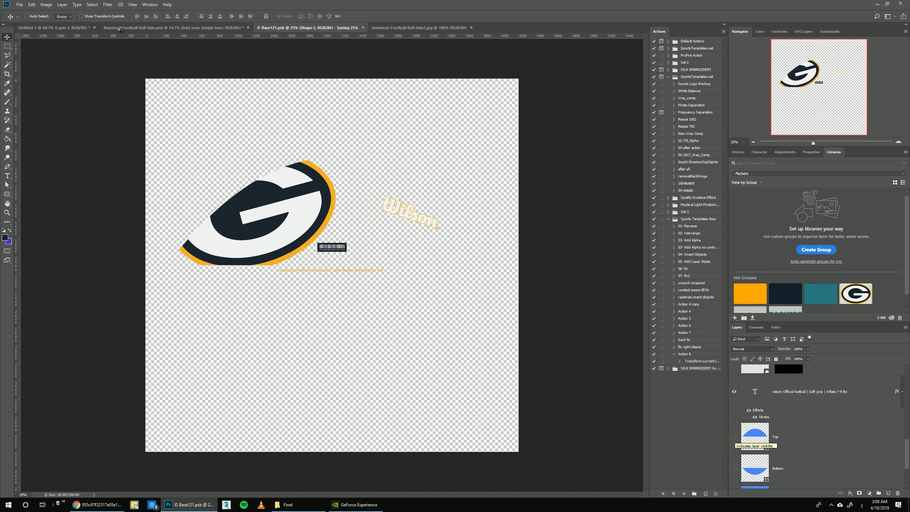
{"action": "left_click", "coordinate": [120, 28]}
{"action": "left_click", "coordinate": [133, 5]}
{"action": "left_click", "coordinate": [169, 89]}
{"action": "left_click_drag", "start_coordinate": [850, 75], "coordinate": [846, 76]}
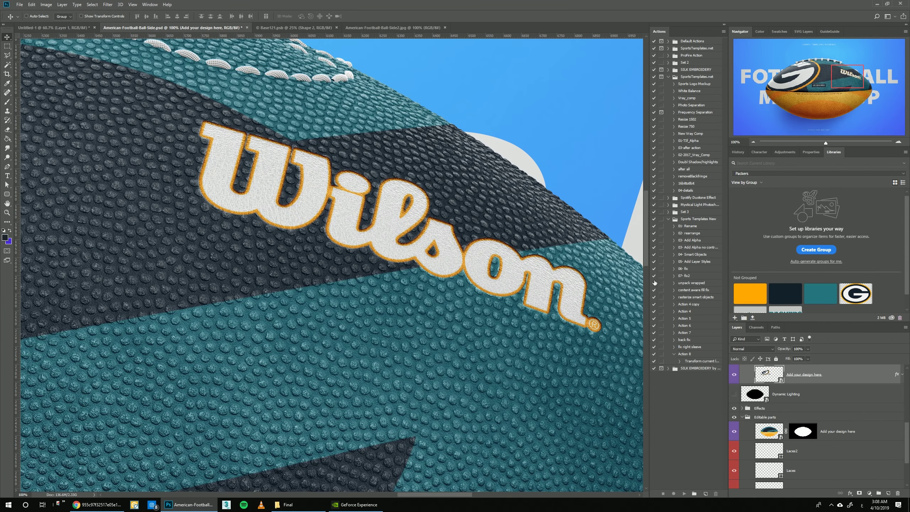
Move the Wilson logo slightly down in the smart object, save it and check the whole ball in the mockup.
{"action": "left_click", "coordinate": [284, 28]}
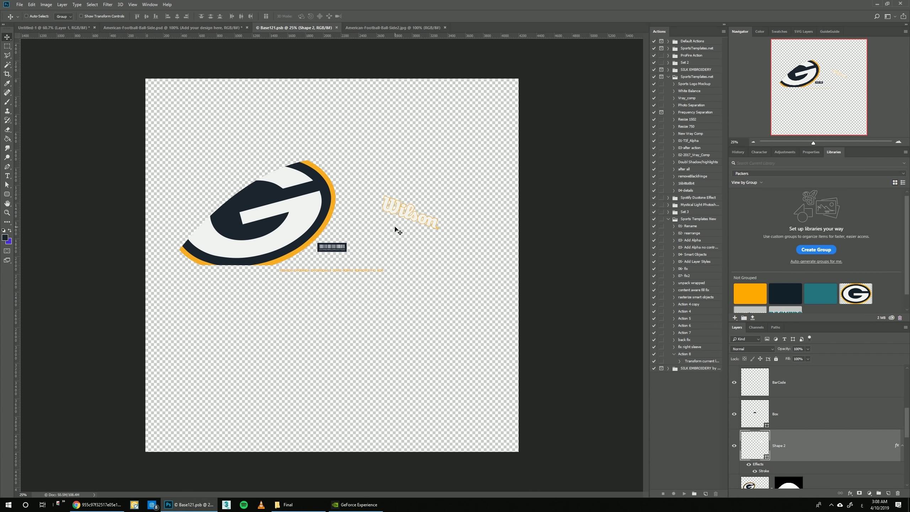
{"action": "left_click_drag", "start_coordinate": [396, 229], "coordinate": [394, 237]}
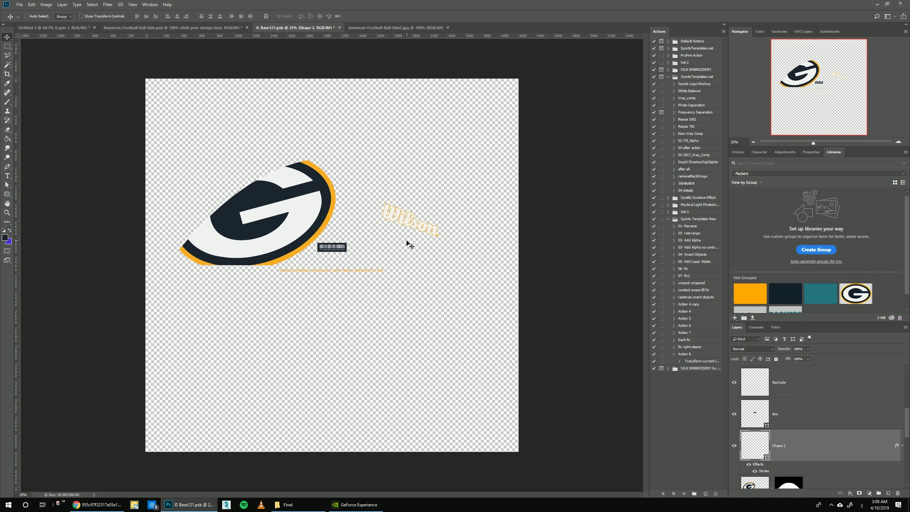
{"action": "key", "text": "ctrl+s"}
{"action": "left_click", "coordinate": [172, 27]}
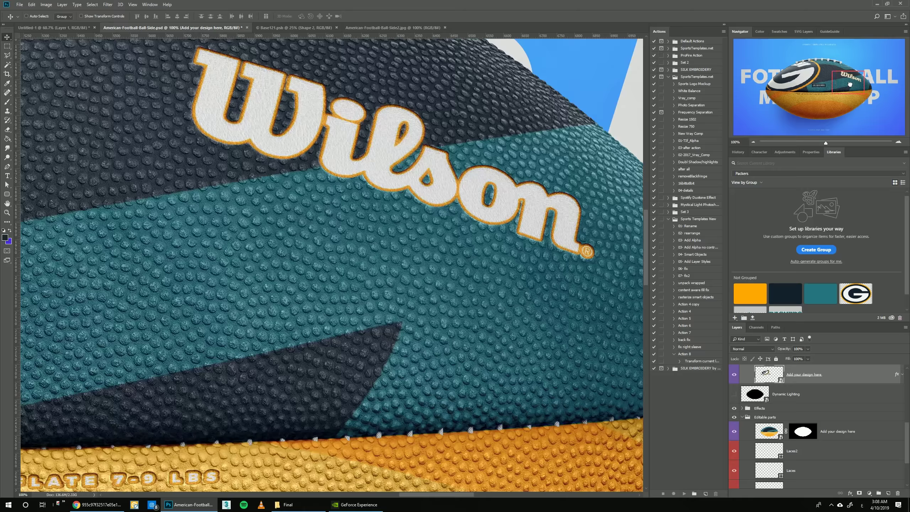
{"action": "key", "text": "ctrl+0"}
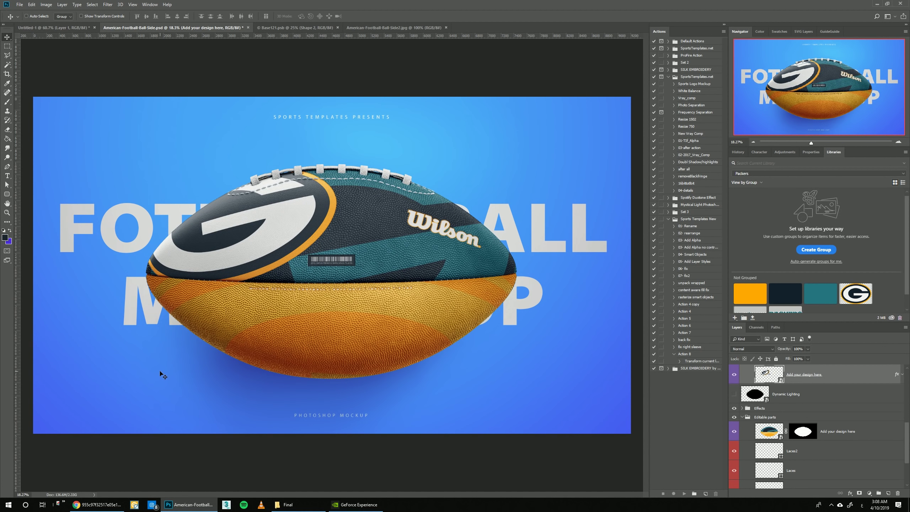
Open the ball design smart object, place the PACKERS lettering on the orange lower half and colour it #12202a.
{"action": "double_click", "coordinate": [769, 436]}
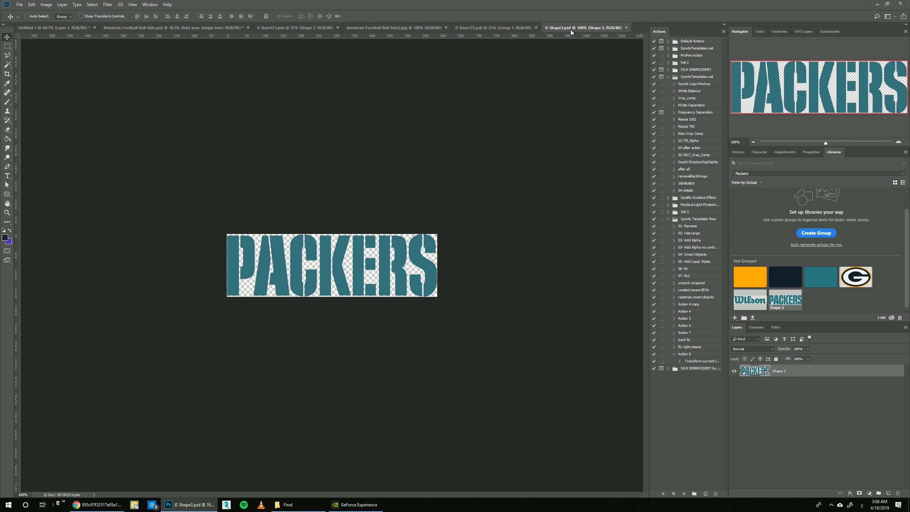
{"action": "left_click_drag", "start_coordinate": [570, 29], "coordinate": [262, 308]}
{"action": "left_click_drag", "start_coordinate": [364, 367], "coordinate": [360, 272]}
{"action": "left_click", "coordinate": [336, 220]}
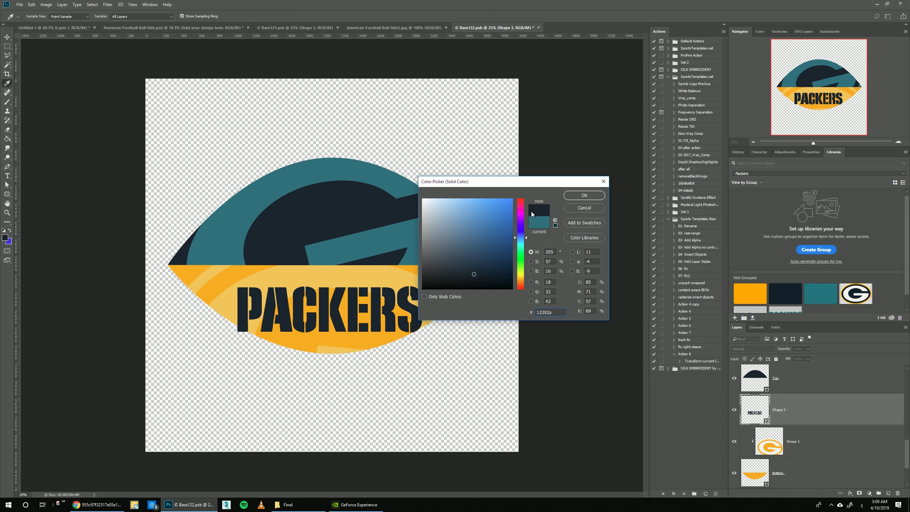
{"action": "left_click", "coordinate": [583, 196]}
Rotate the PACKERS lettering about 9.7° counter-clockwise, scale it to about 94.6% and shift it down and left on the lower half.
{"action": "key", "text": "v"}
{"action": "key", "text": "ctrl+t"}
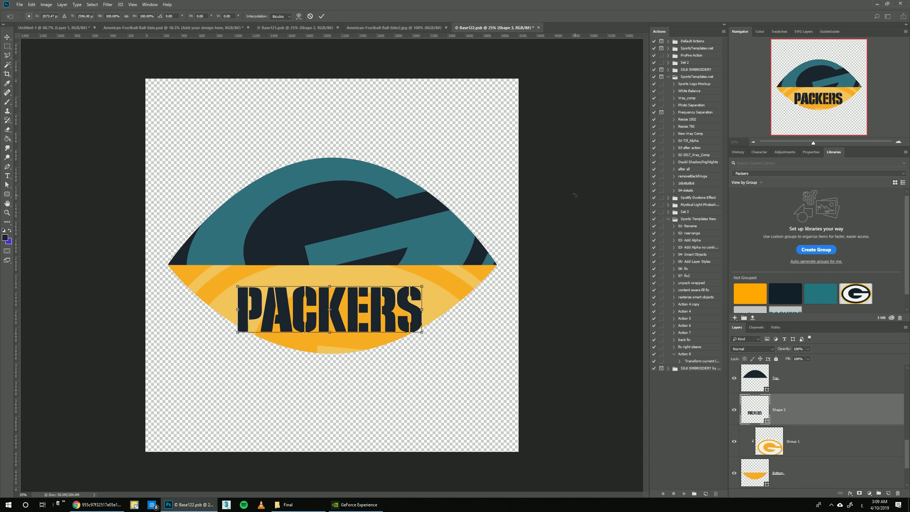
{"action": "left_click_drag", "start_coordinate": [508, 343], "coordinate": [506, 315]}
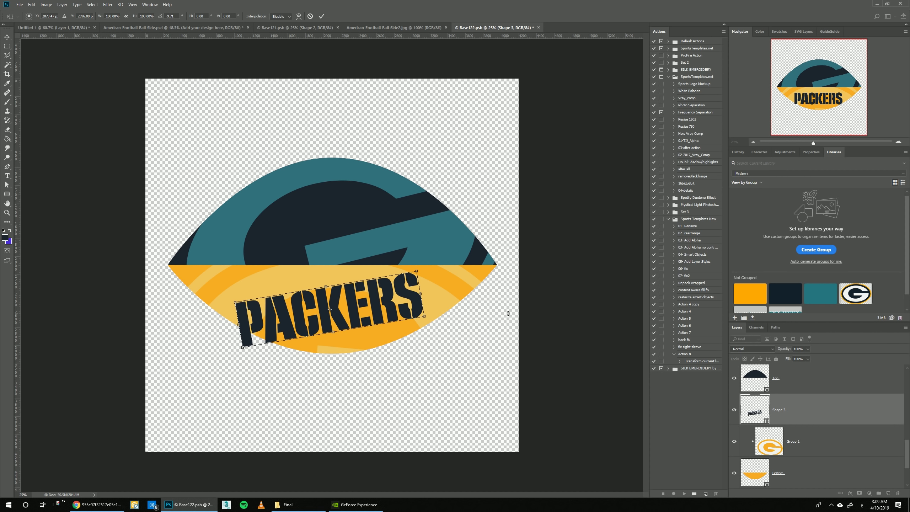
{"action": "left_click_drag", "start_coordinate": [380, 310], "coordinate": [370, 317]}
{"action": "left_click_drag", "start_coordinate": [407, 278], "coordinate": [401, 282]}
{"action": "right_click", "coordinate": [348, 322]}
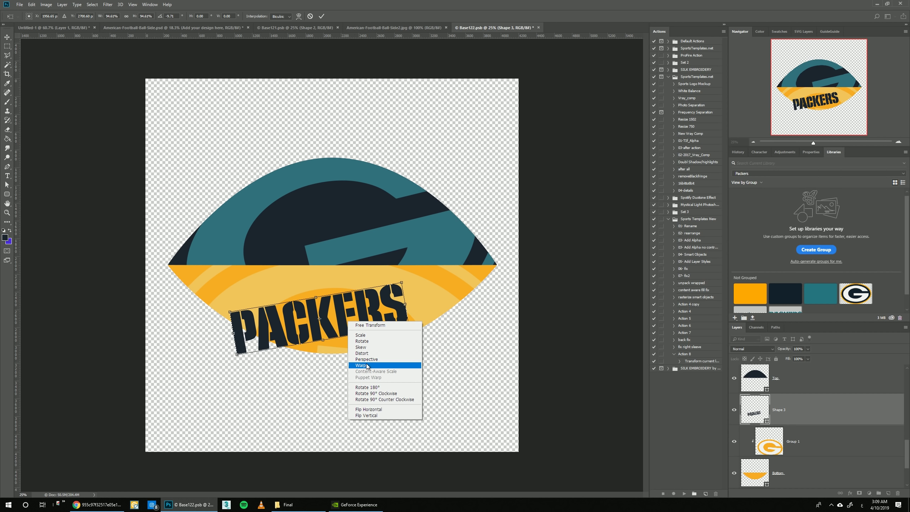
{"action": "left_click", "coordinate": [366, 365]}
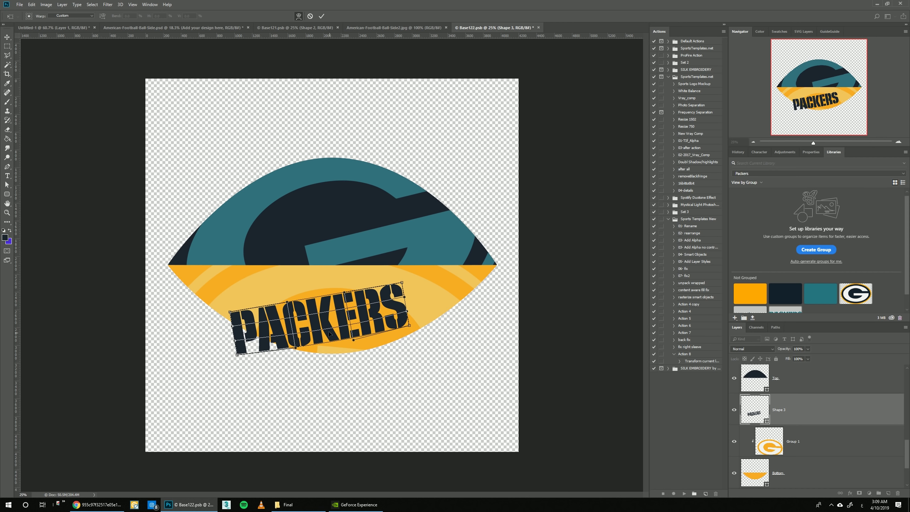
{"action": "key", "text": "Return"}
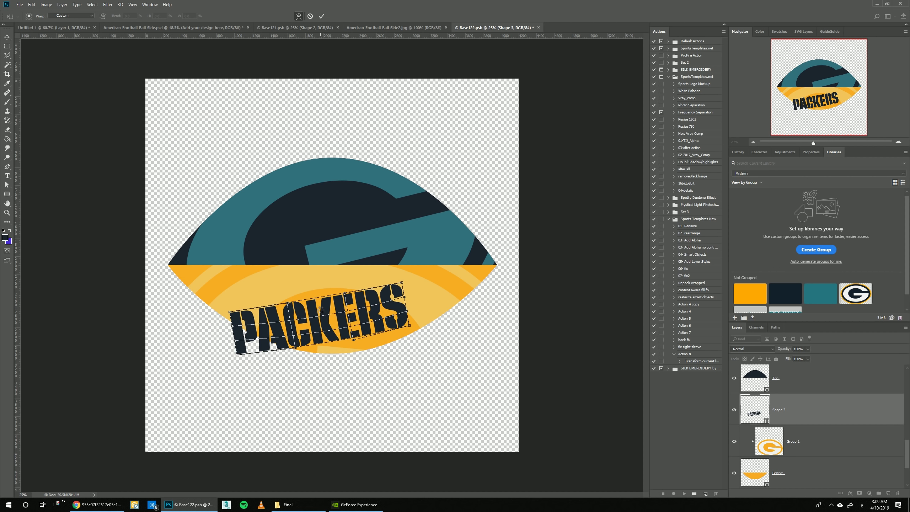
Clip the PACKERS lettering to the Bottom shape, save the smart object and return to the football mockup.
{"action": "right_click", "coordinate": [804, 414]}
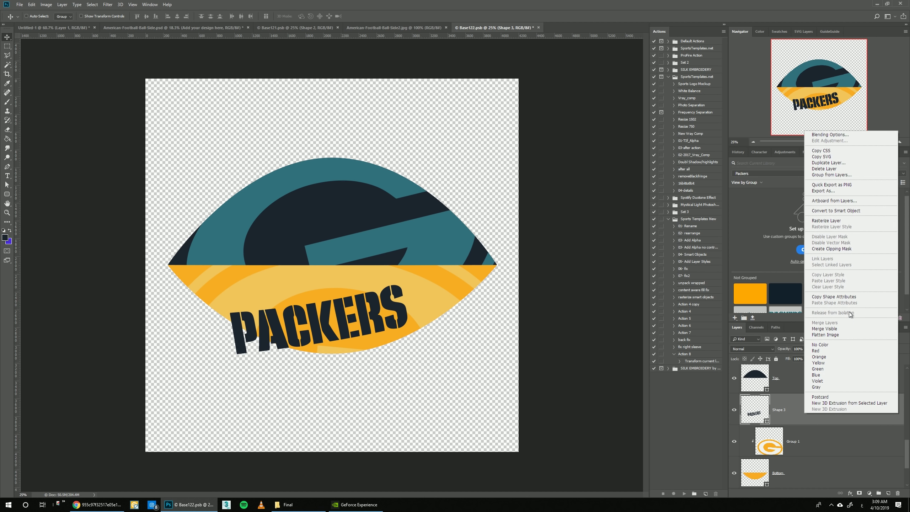
{"action": "left_click", "coordinate": [834, 249]}
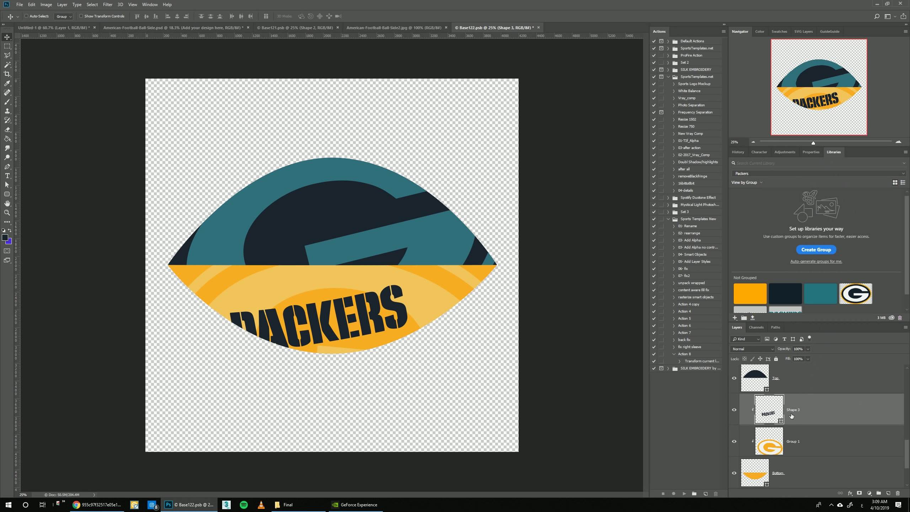
{"action": "scroll", "coordinate": [769, 443], "scroll_direction": "down", "scroll_amount": 2}
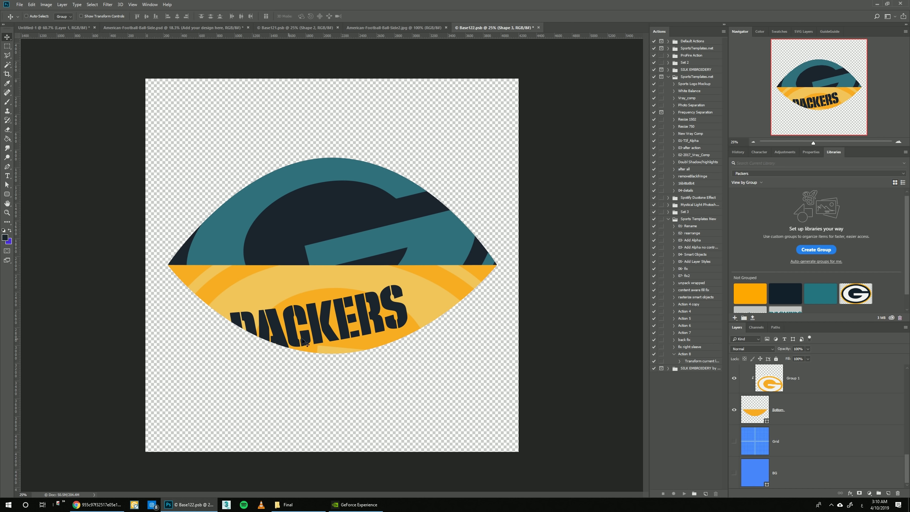
{"action": "key", "text": "ctrl+s"}
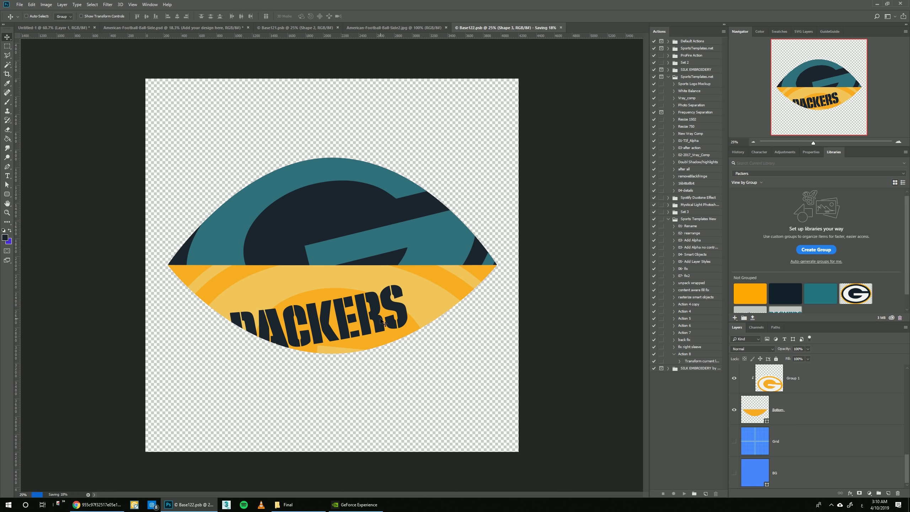
{"action": "left_click", "coordinate": [172, 28]}
Fill the mockup's Top, Overlay and BG Color layers with the dark library colour #12202A.
{"action": "left_click", "coordinate": [767, 448]}
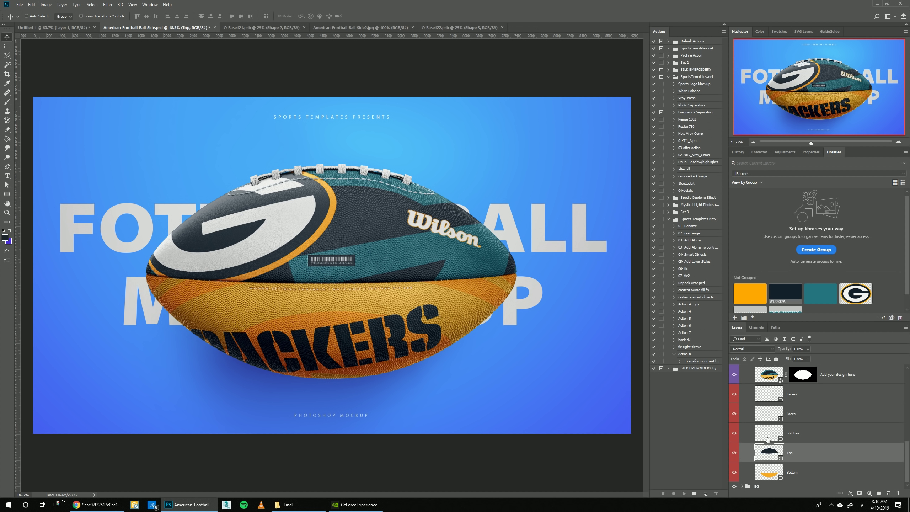
{"action": "left_click", "coordinate": [741, 484]}
{"action": "scroll", "coordinate": [778, 456], "scroll_direction": "down", "scroll_amount": 1}
{"action": "left_click", "coordinate": [756, 484]}
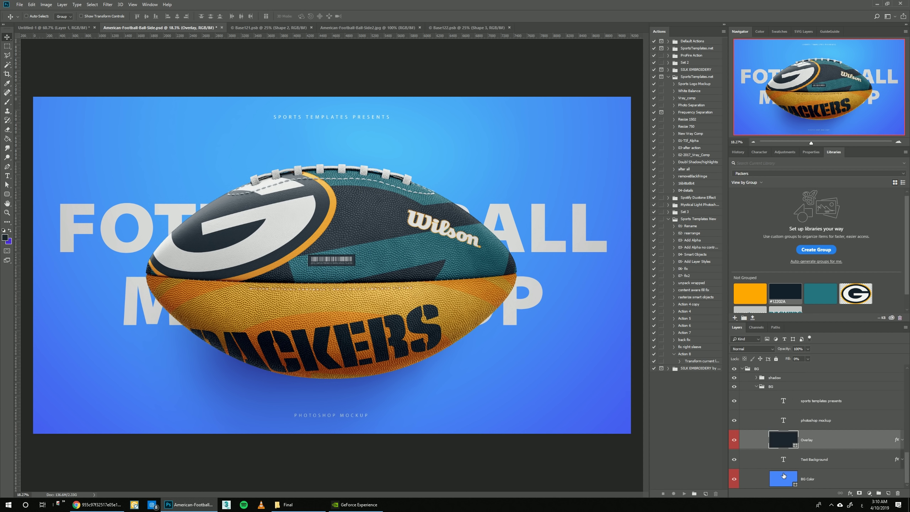
{"action": "left_click", "coordinate": [784, 479]}
{"action": "left_click", "coordinate": [782, 293]}
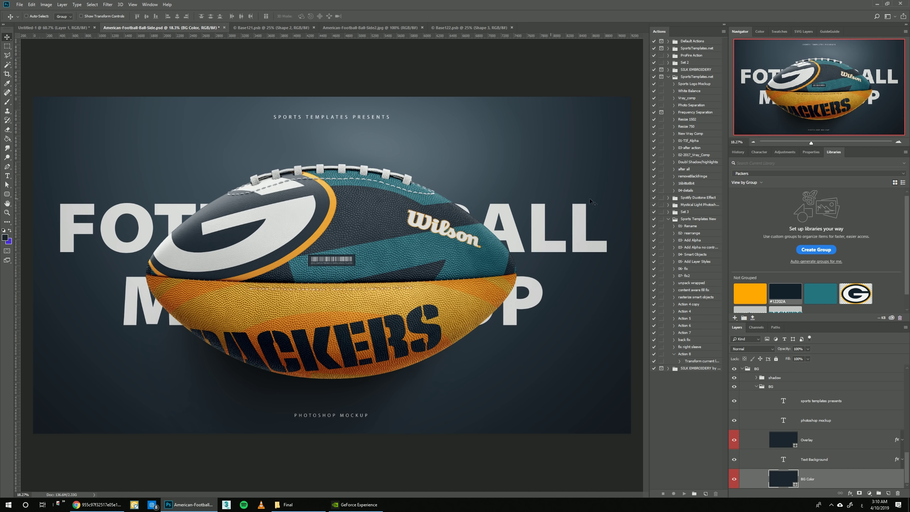
Hide the Text Background layer, place the library G logo just above BG Color and recolour its shapes in teal tones.
{"action": "left_click", "coordinate": [733, 460]}
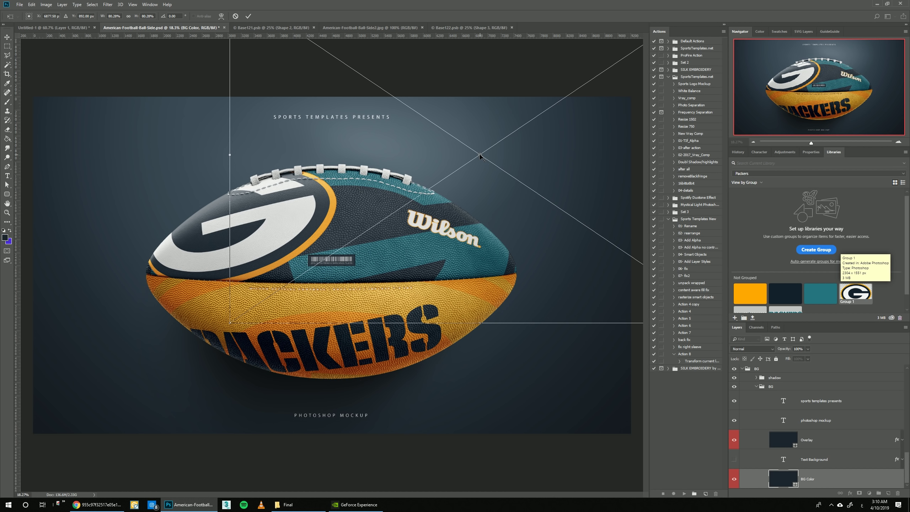
{"action": "left_click", "coordinate": [802, 424]}
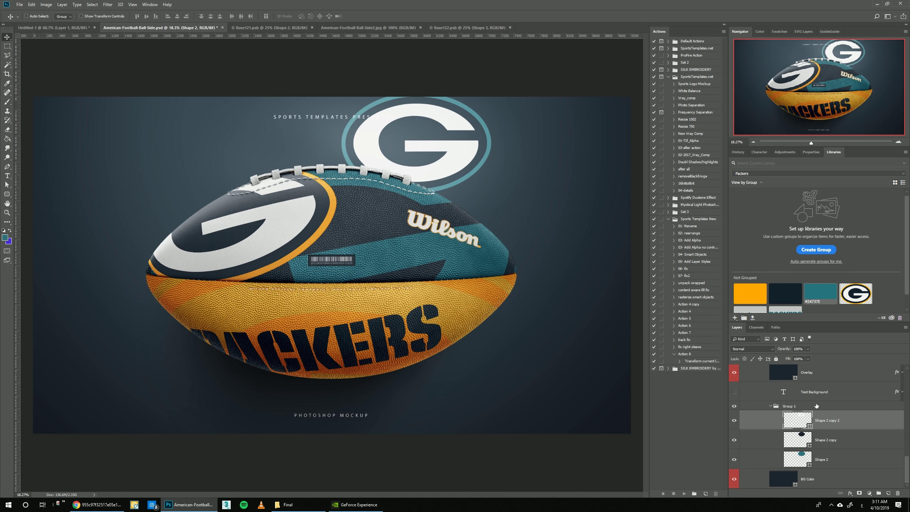
{"action": "left_click", "coordinate": [825, 294]}
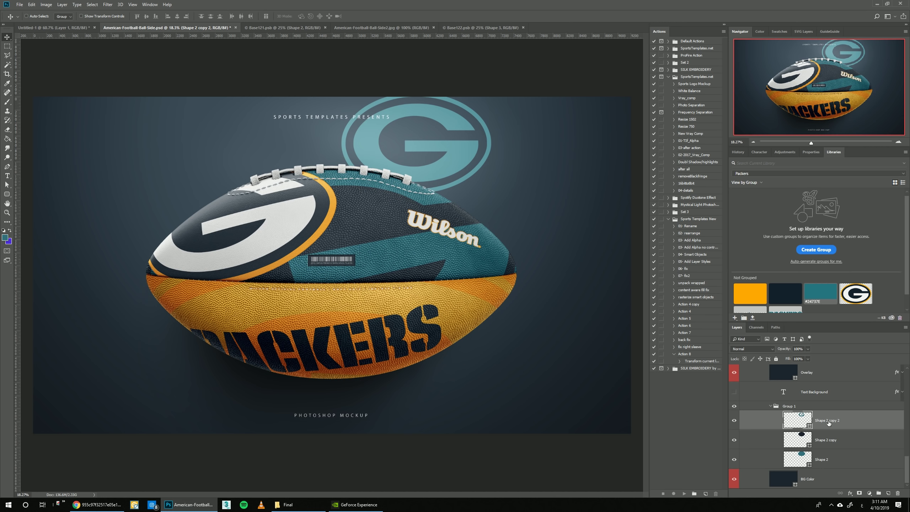
Enlarge the background G logo group to span the whole canvas behind the ball and inspect the mockup at 100% zoom.
{"action": "left_click", "coordinate": [770, 405]}
{"action": "left_click_drag", "start_coordinate": [811, 143], "coordinate": [807, 142]}
{"action": "key", "text": "ctrl+t"}
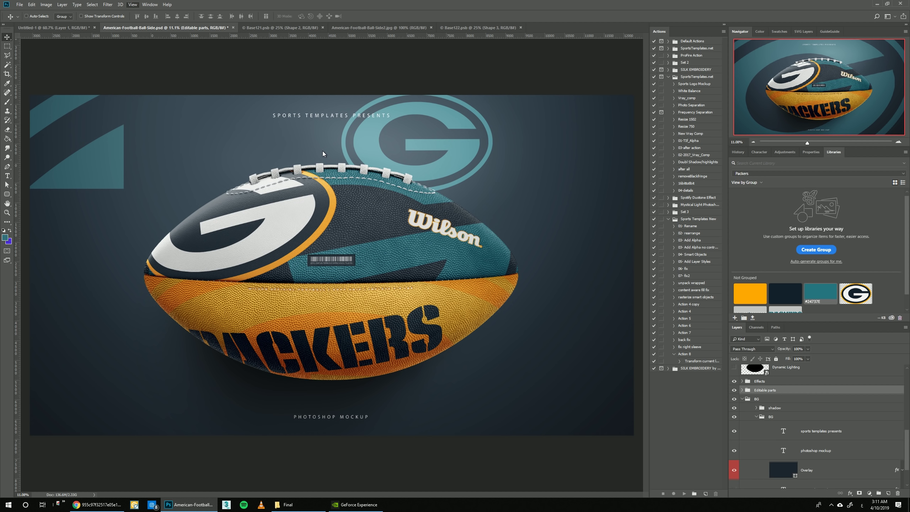
{"action": "key", "text": "ctrl+1"}
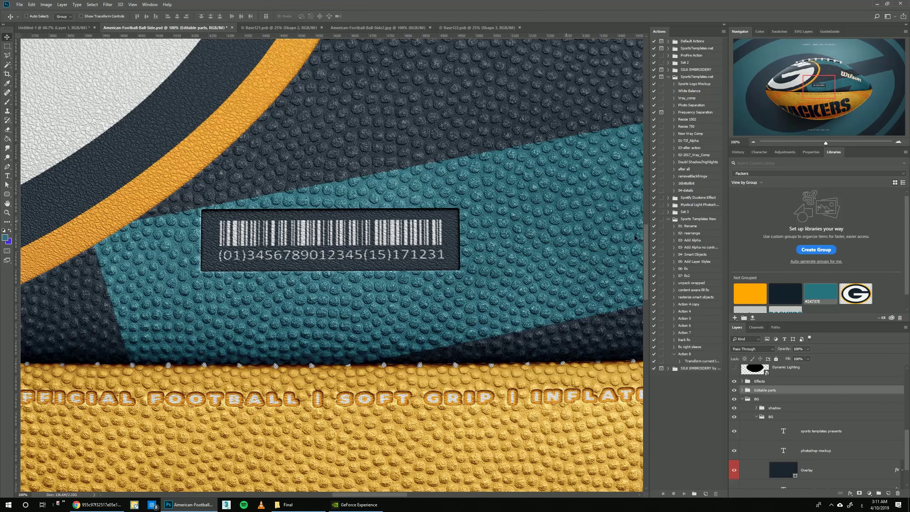
{"action": "mouse_move", "coordinate": [813, 88]}
{"action": "left_mouse_down"}
{"action": "mouse_move", "coordinate": [816, 108]}
{"action": "mouse_move", "coordinate": [824, 106]}
{"action": "mouse_move", "coordinate": [809, 72]}
{"action": "left_mouse_up"}
{"action": "key", "text": "ctrl+0"}
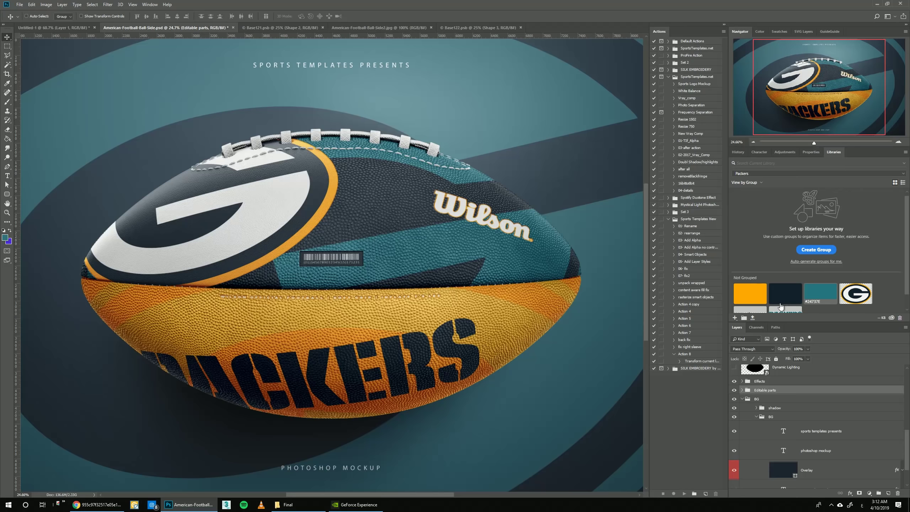
Try orange #FFA800 on the Laces and Laces2 layers and dark #12202A on the Stitches layer.
{"action": "left_click", "coordinate": [742, 390]}
{"action": "scroll", "coordinate": [760, 402], "scroll_direction": "down", "scroll_amount": 2}
{"action": "left_click", "coordinate": [770, 405]}
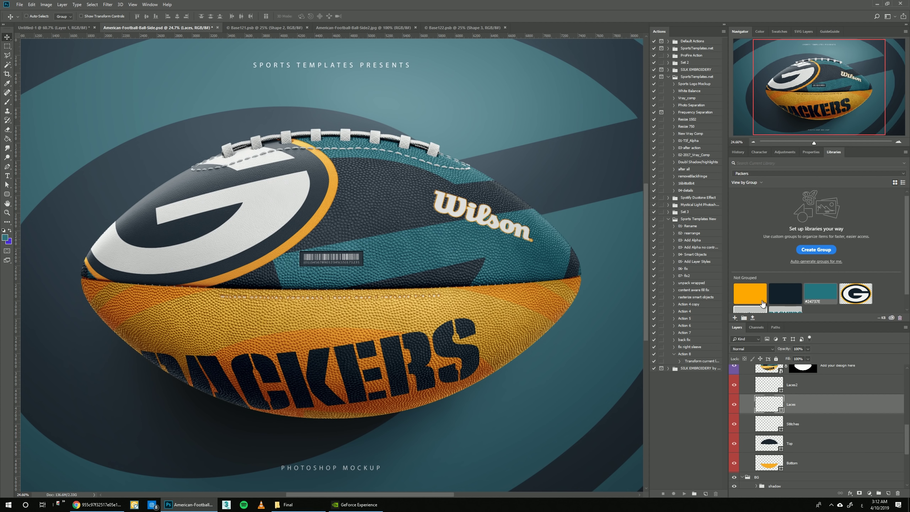
{"action": "left_click", "coordinate": [756, 295]}
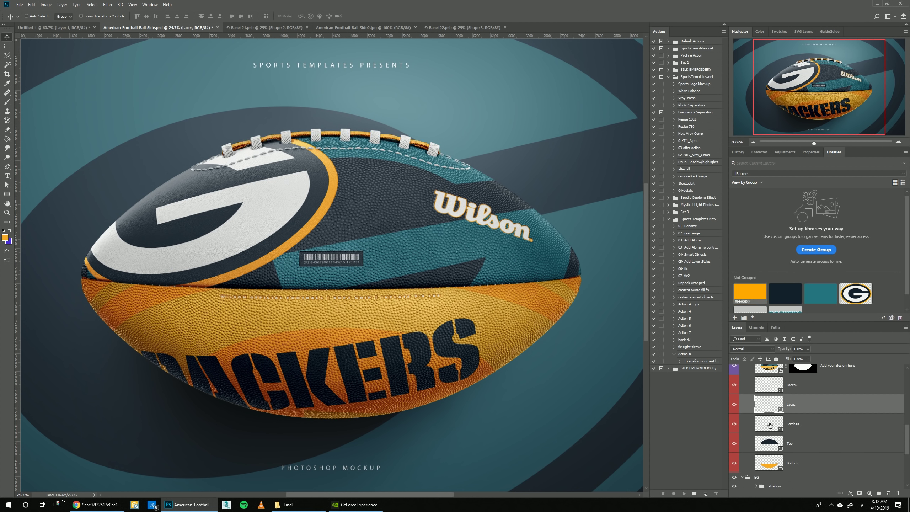
{"action": "left_click", "coordinate": [768, 387]}
{"action": "left_click", "coordinate": [749, 296]}
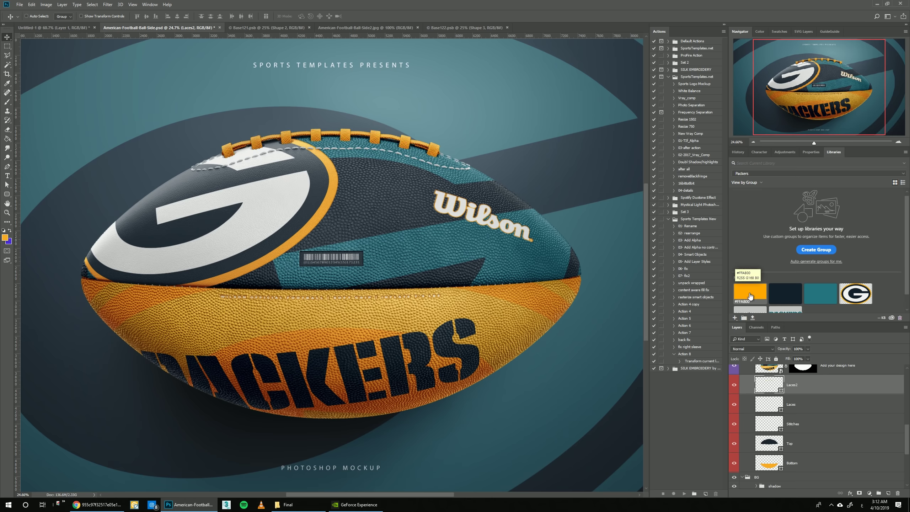
{"action": "left_click", "coordinate": [769, 425]}
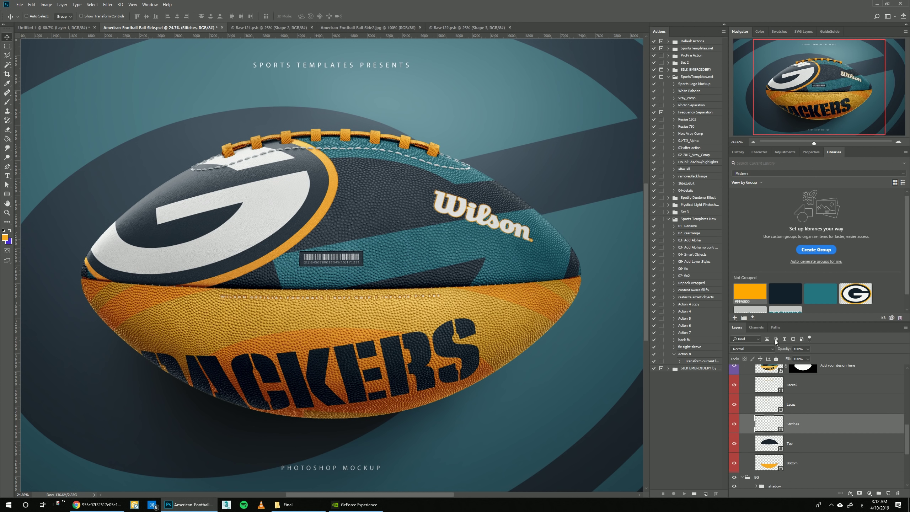
{"action": "left_click", "coordinate": [786, 292]}
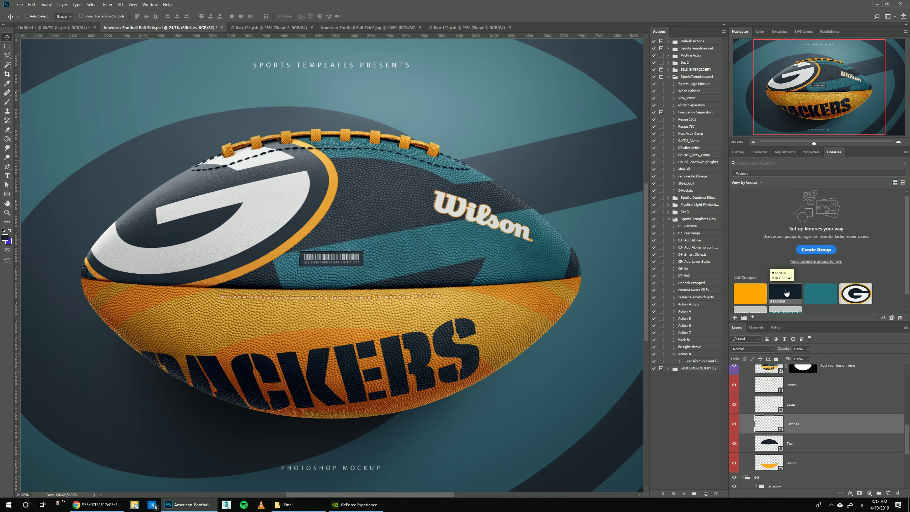
Undo the laces and stitches fills by going back to the Fill Opacity Change history state.
{"action": "left_click", "coordinate": [738, 152]}
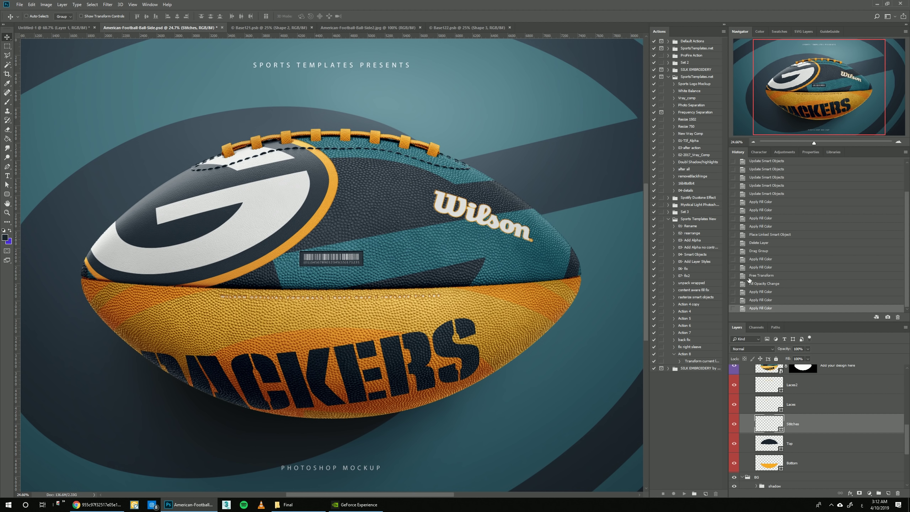
{"action": "left_click", "coordinate": [764, 283]}
Make the Dynamic Lighting layer visible and open its smart object.
{"action": "left_click", "coordinate": [764, 400]}
{"action": "scroll", "coordinate": [744, 385], "scroll_direction": "up", "scroll_amount": 5}
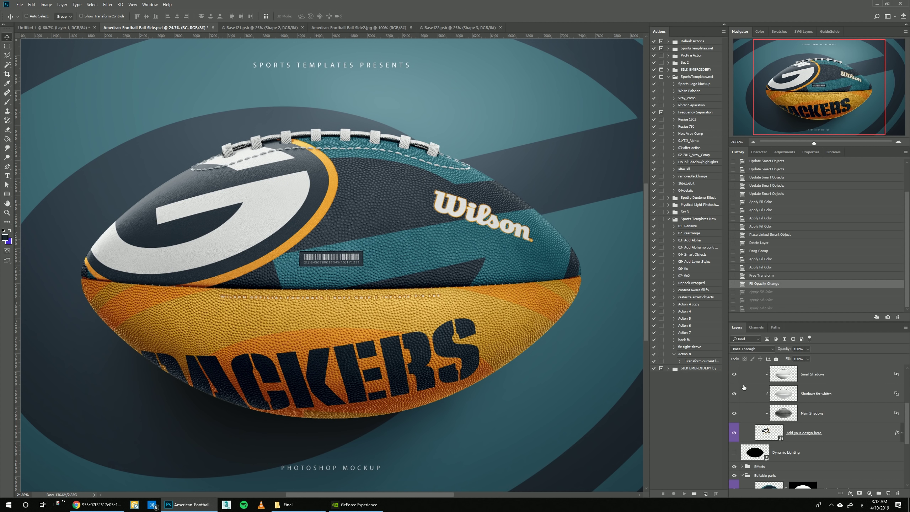
{"action": "left_click", "coordinate": [743, 374]}
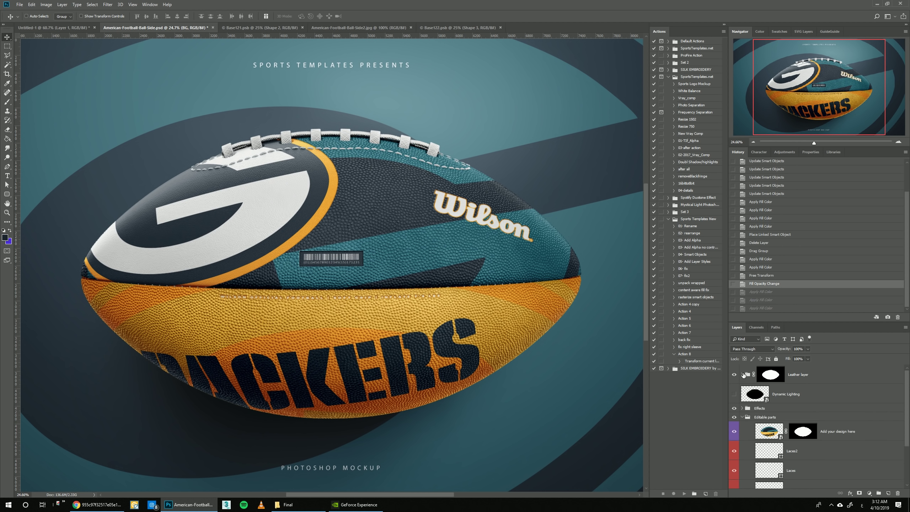
{"action": "left_click", "coordinate": [736, 394]}
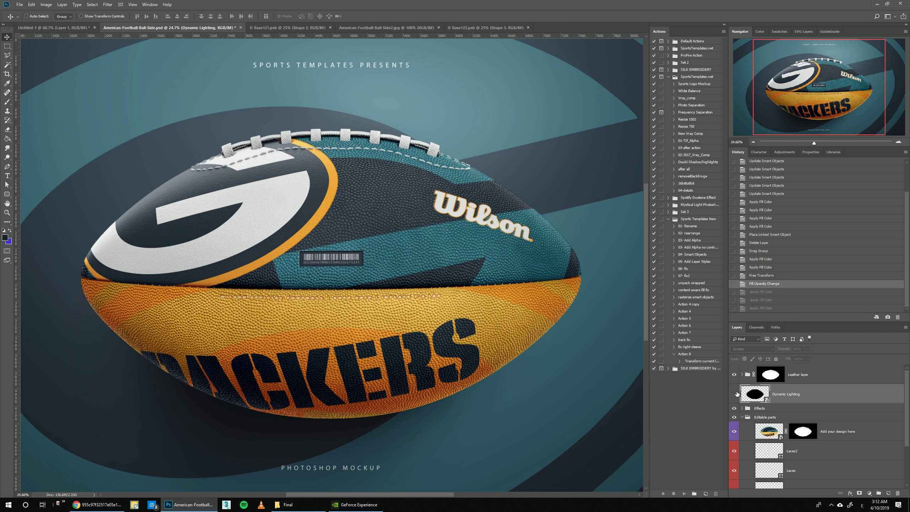
{"action": "left_click", "coordinate": [734, 394]}
{"action": "double_click", "coordinate": [496, 240]}
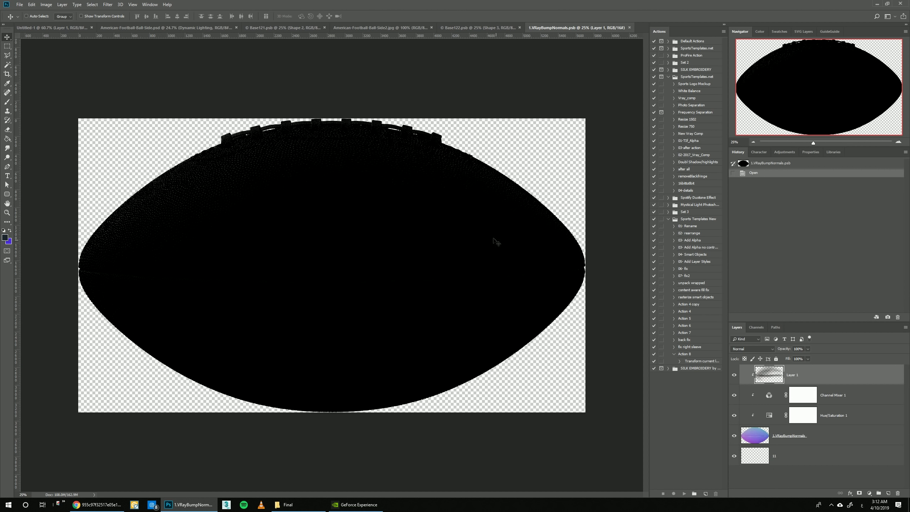
Shift the hue of the Hue/Saturation 1 adjustment to change the lighting direction on the leather.
{"action": "left_click", "coordinate": [769, 396]}
{"action": "left_click", "coordinate": [769, 415]}
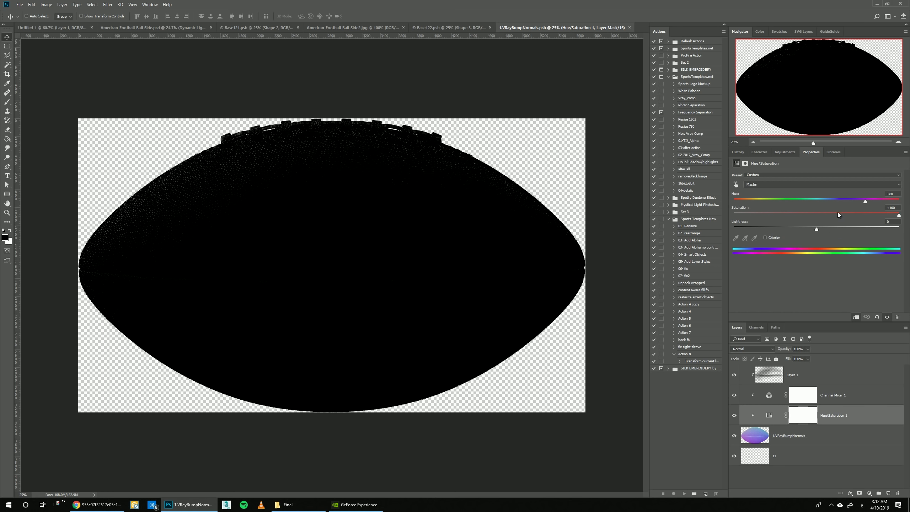
{"action": "left_click_drag", "start_coordinate": [864, 201], "coordinate": [815, 201]}
Compare the lighting with Layer 1 hidden and shown, leave it visible, and save and close the lighting smart object.
{"action": "left_click", "coordinate": [737, 379]}
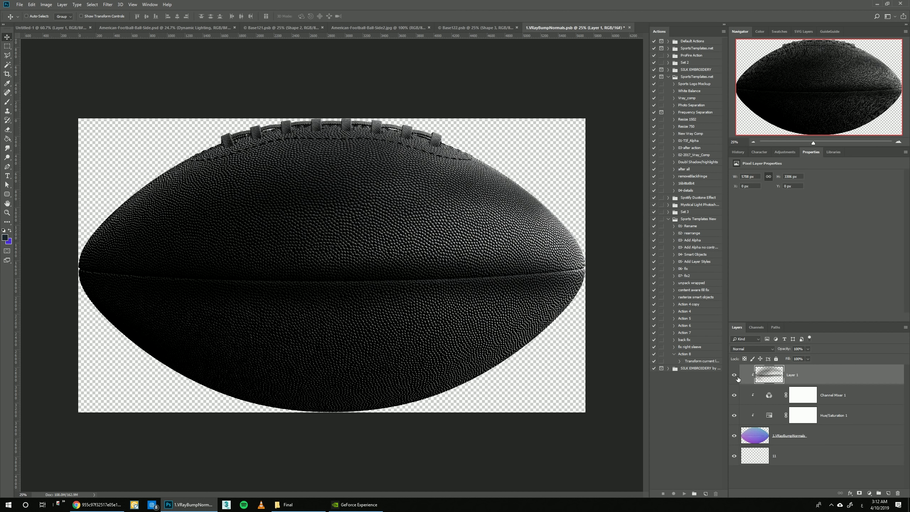
{"action": "left_click", "coordinate": [734, 377]}
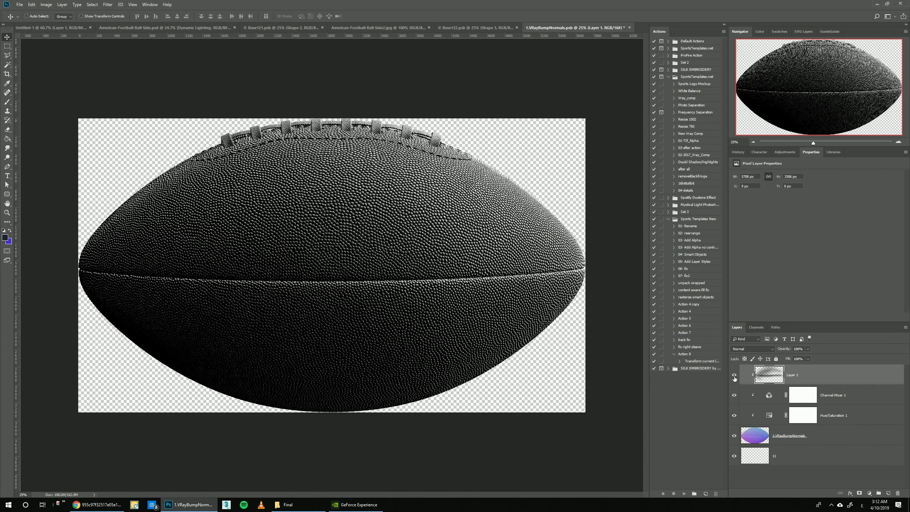
{"action": "left_click", "coordinate": [734, 377]}
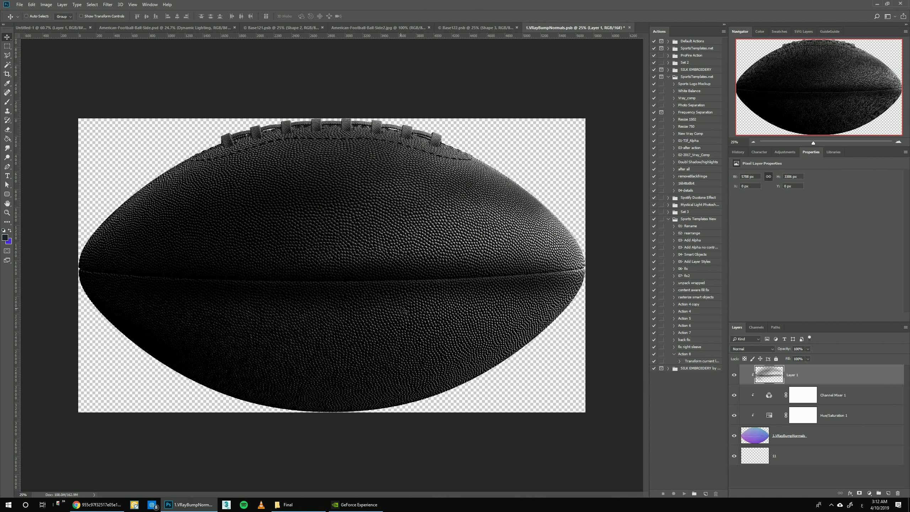
{"action": "left_click", "coordinate": [629, 27]}
{"action": "left_click", "coordinate": [419, 184]}
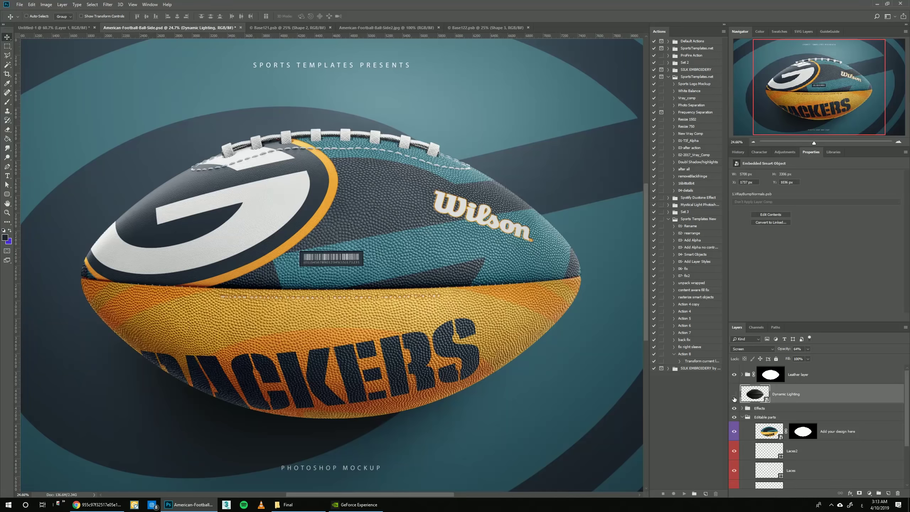
Compare the football with the Dynamic Lighting layer hidden and shown, leaving the layer visible.
{"action": "left_click", "coordinate": [734, 396]}
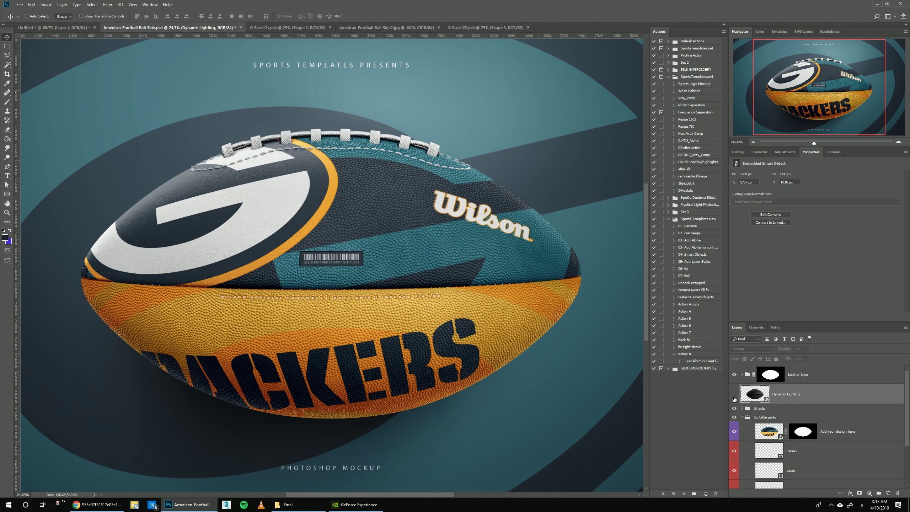
{"action": "left_click", "coordinate": [733, 395]}
{"action": "left_click", "coordinate": [734, 395]}
{"action": "left_click", "coordinate": [734, 395]}
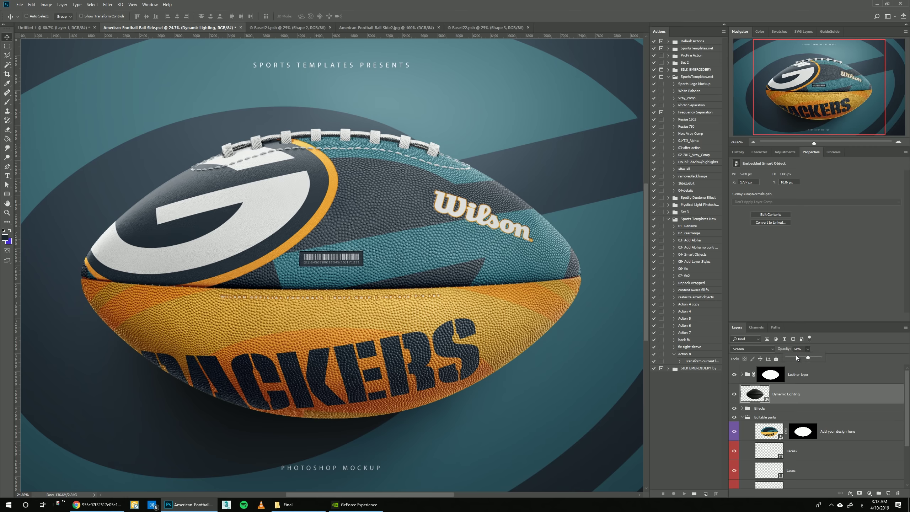
Try different strengths for the Dynamic Lighting layer and set its opacity to 29%.
{"action": "left_click_drag", "start_coordinate": [795, 357], "coordinate": [794, 357]}
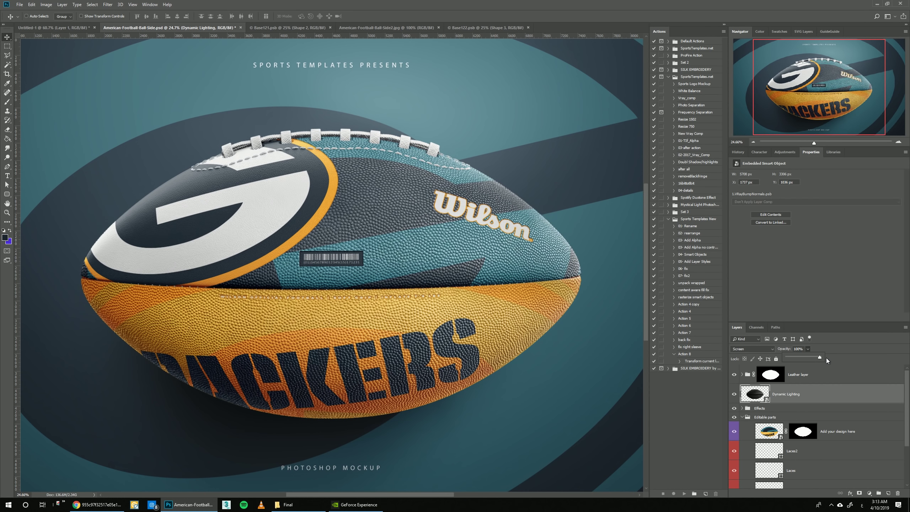
{"action": "left_click_drag", "start_coordinate": [798, 357], "coordinate": [808, 357]}
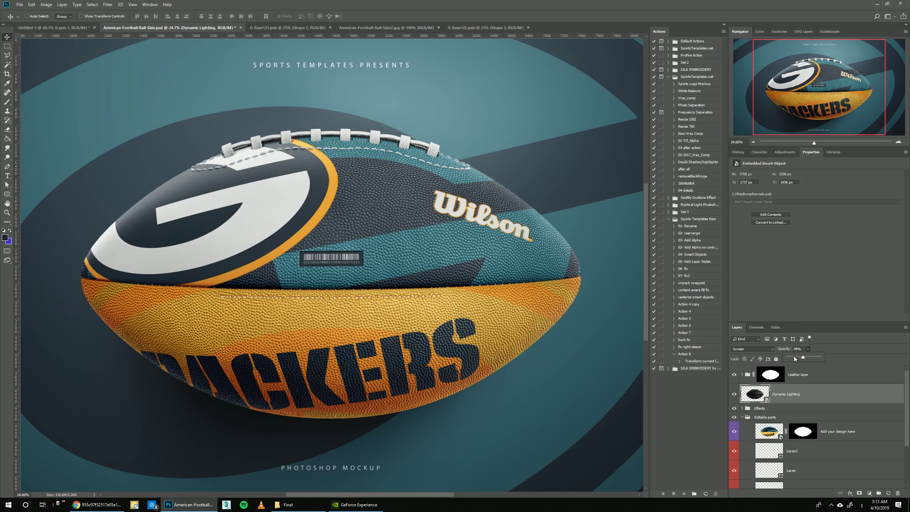
{"action": "left_click_drag", "start_coordinate": [793, 356], "coordinate": [786, 356]}
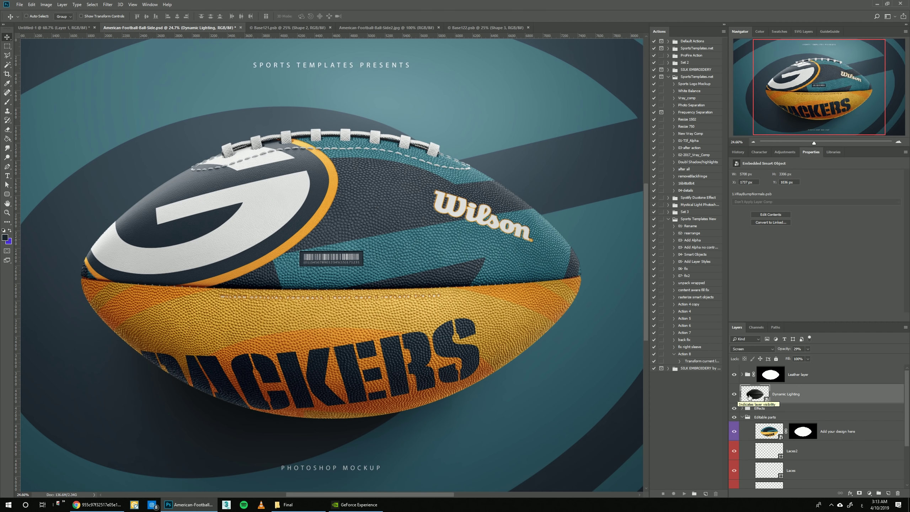
In the Dynamic Lighting smart object, set the Channel Mixer's Red to -181 and Green to +51, and save and close it.
{"action": "double_click", "coordinate": [752, 394]}
{"action": "left_click", "coordinate": [768, 397]}
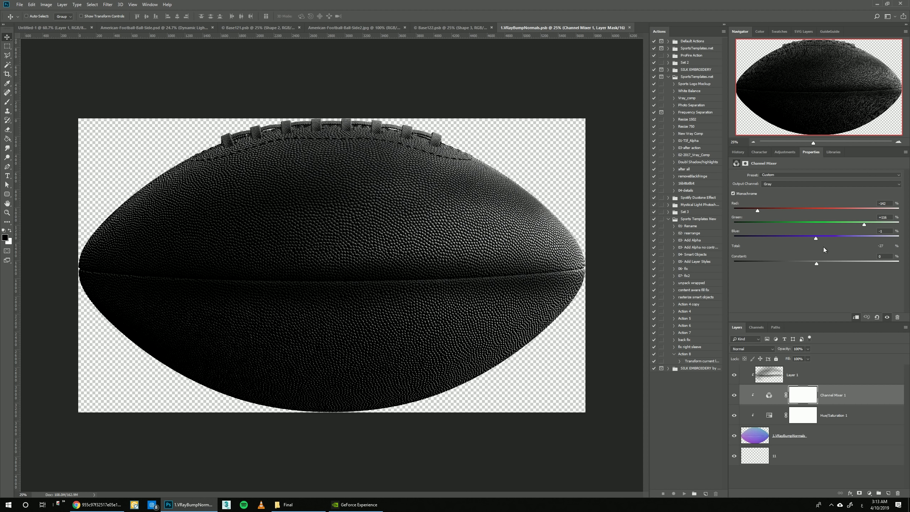
{"action": "mouse_move", "coordinate": [759, 210]}
{"action": "left_mouse_down"}
{"action": "mouse_move", "coordinate": [718, 212]}
{"action": "mouse_move", "coordinate": [742, 212]}
{"action": "left_mouse_up"}
{"action": "mouse_move", "coordinate": [839, 224]}
{"action": "left_mouse_down"}
{"action": "mouse_move", "coordinate": [820, 226]}
{"action": "mouse_move", "coordinate": [837, 226]}
{"action": "left_mouse_up"}
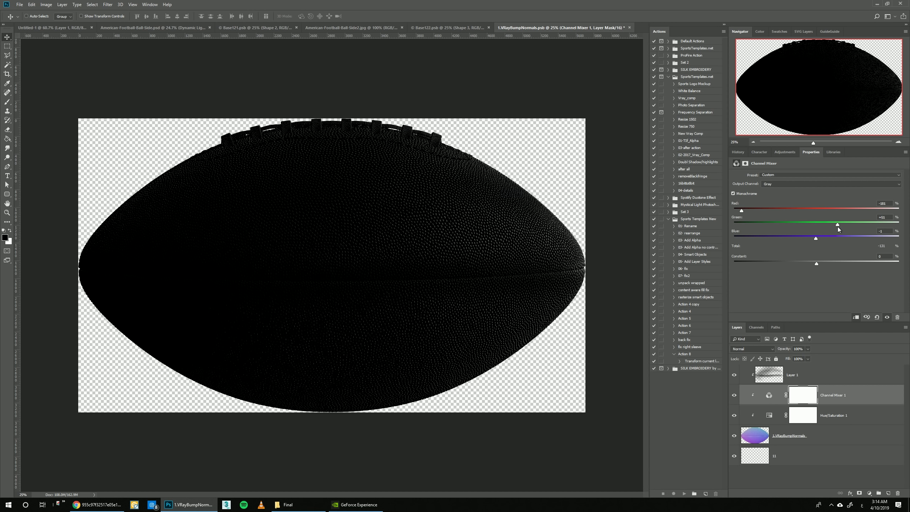
{"action": "left_click", "coordinate": [629, 27]}
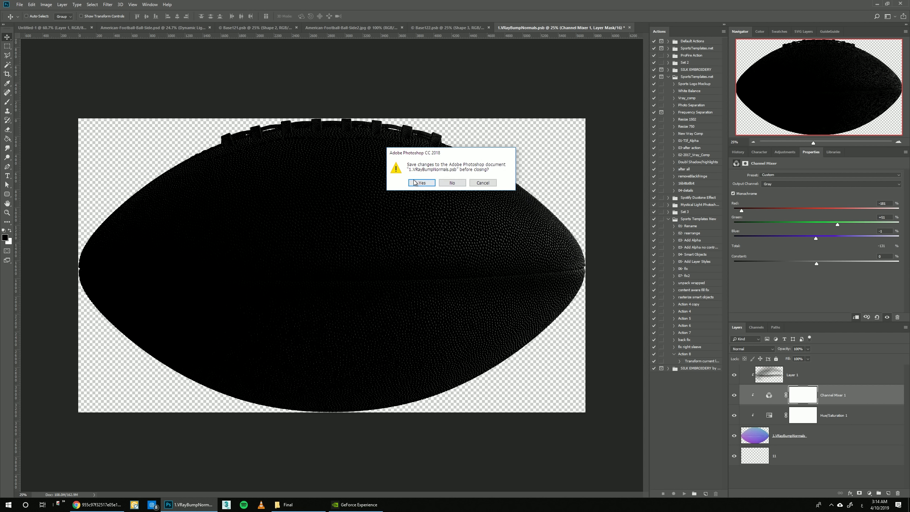
{"action": "left_click", "coordinate": [421, 183]}
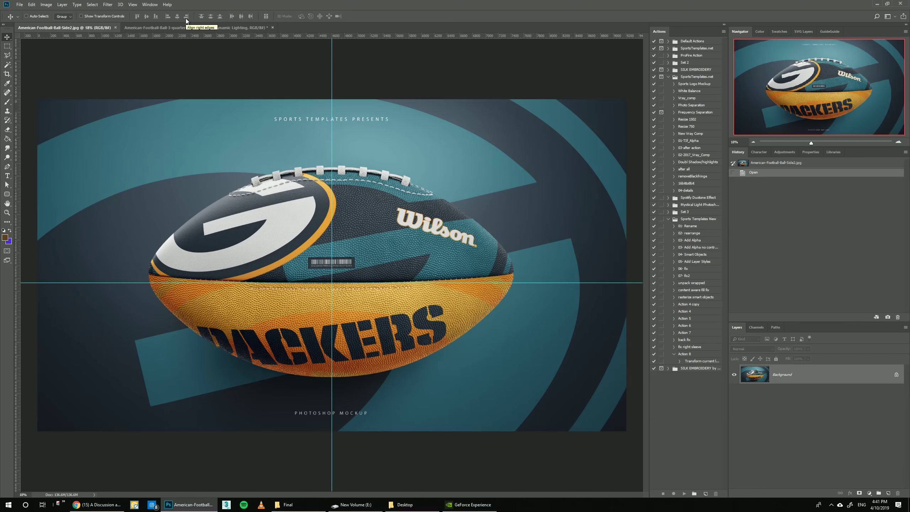
Switch to the American-Football-Ball-3-quarters.psd document, expand its Leather Layer group and open the Add your design here smart object.
{"action": "left_click", "coordinate": [189, 27]}
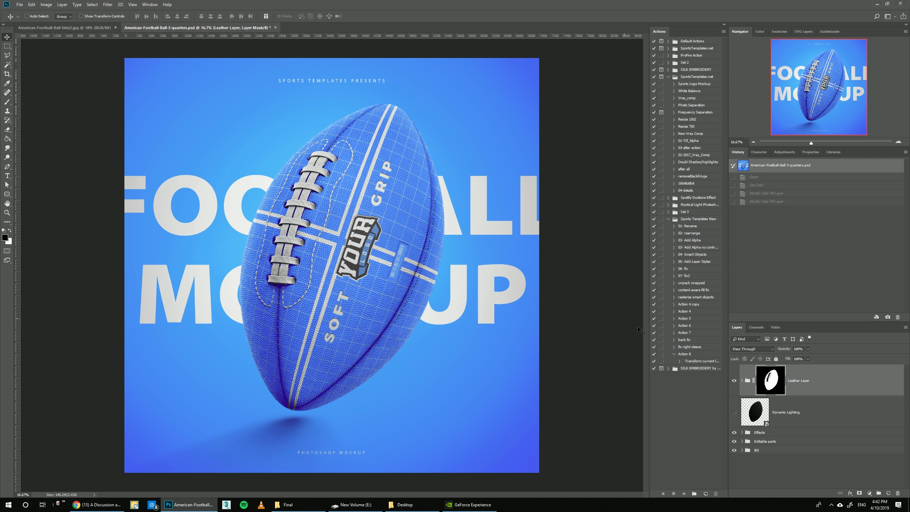
{"action": "left_click", "coordinate": [741, 380]}
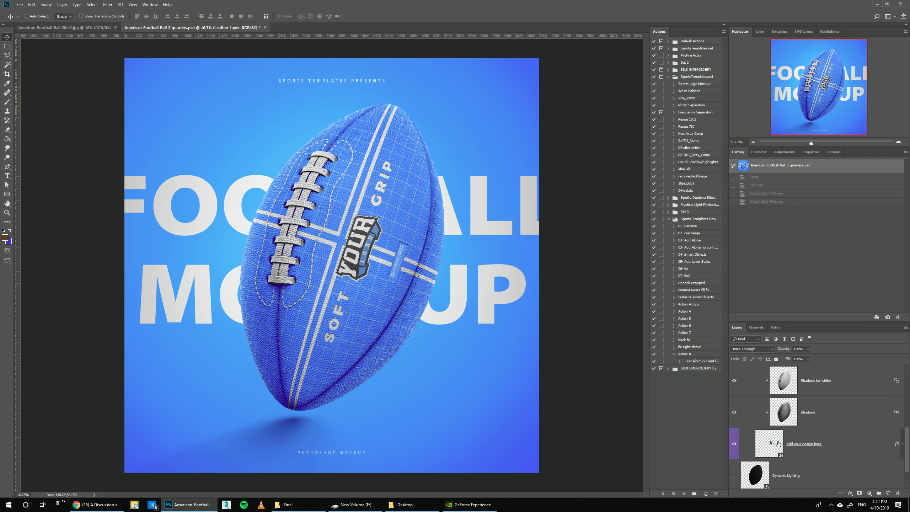
{"action": "left_click", "coordinate": [807, 454]}
{"action": "double_click", "coordinate": [770, 446]}
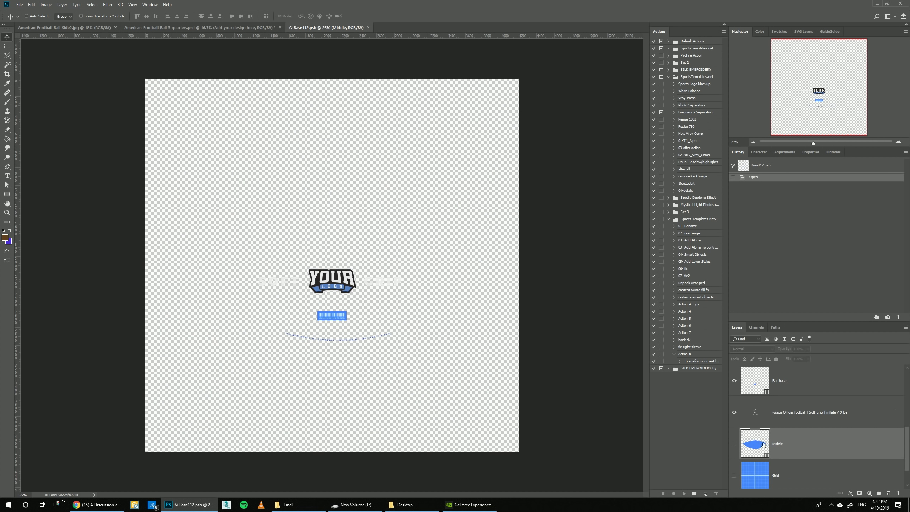
Make the BG layer of the design visible and change its fill colour to off-white #f2f2f2.
{"action": "scroll", "coordinate": [756, 435], "scroll_direction": "down", "scroll_amount": 1}
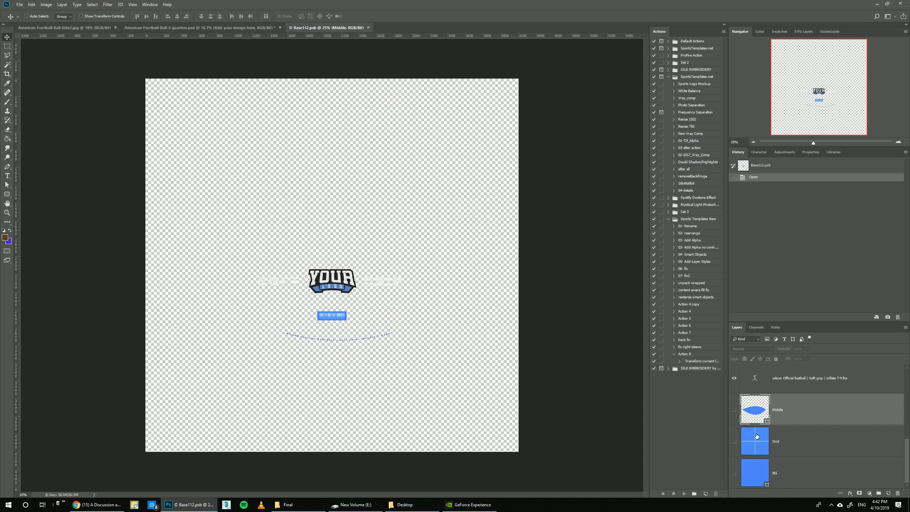
{"action": "left_click", "coordinate": [751, 476]}
{"action": "left_click", "coordinate": [734, 473]}
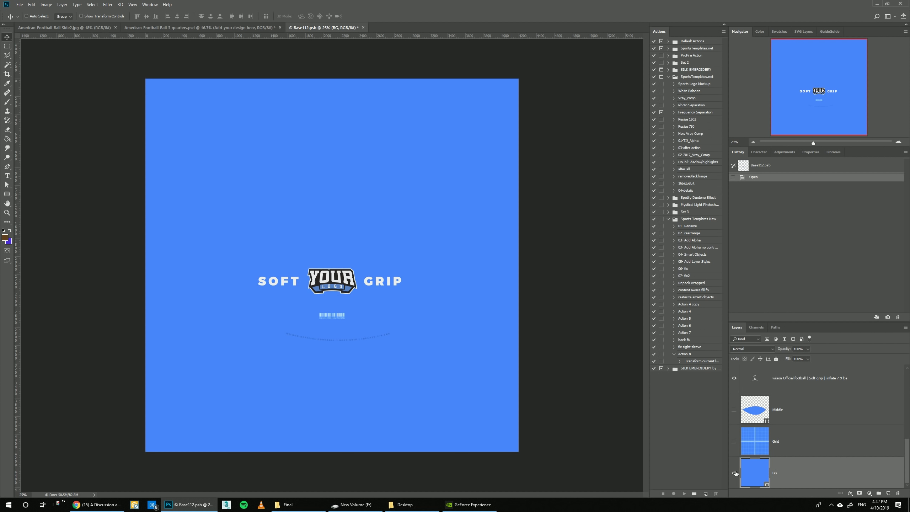
{"action": "double_click", "coordinate": [759, 471]}
{"action": "left_click_drag", "start_coordinate": [466, 214], "coordinate": [405, 203]}
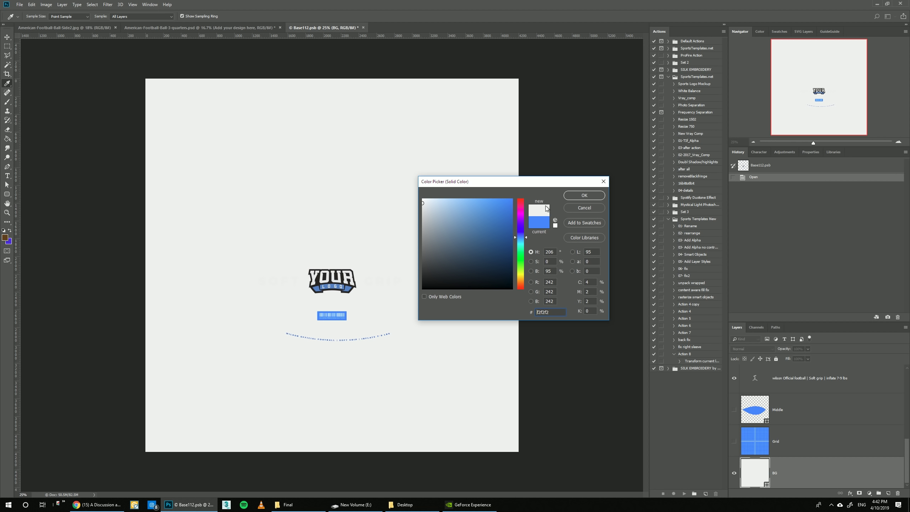
{"action": "left_click", "coordinate": [584, 195]}
Change the Bar base layer's fill to light grey #dddddd, and save and close the smart object.
{"action": "scroll", "coordinate": [788, 437], "scroll_direction": "up", "scroll_amount": 3}
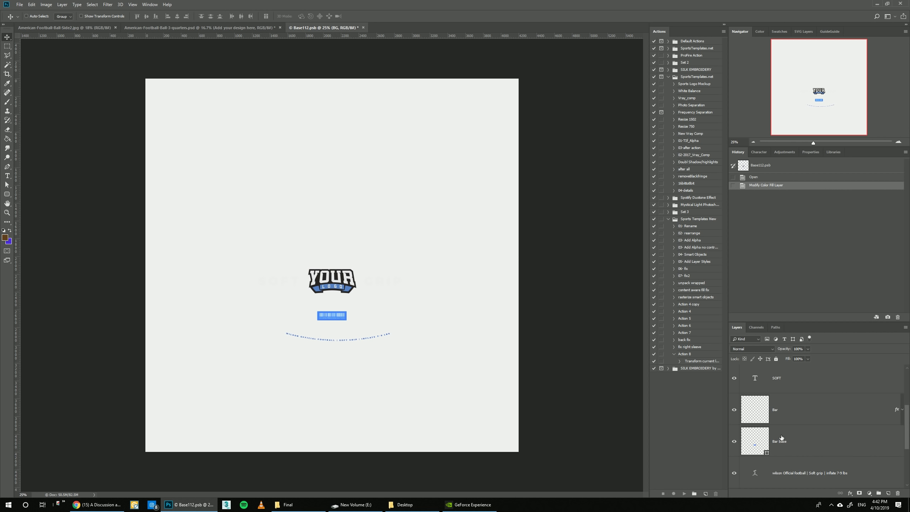
{"action": "double_click", "coordinate": [755, 441]}
{"action": "left_click", "coordinate": [353, 283]}
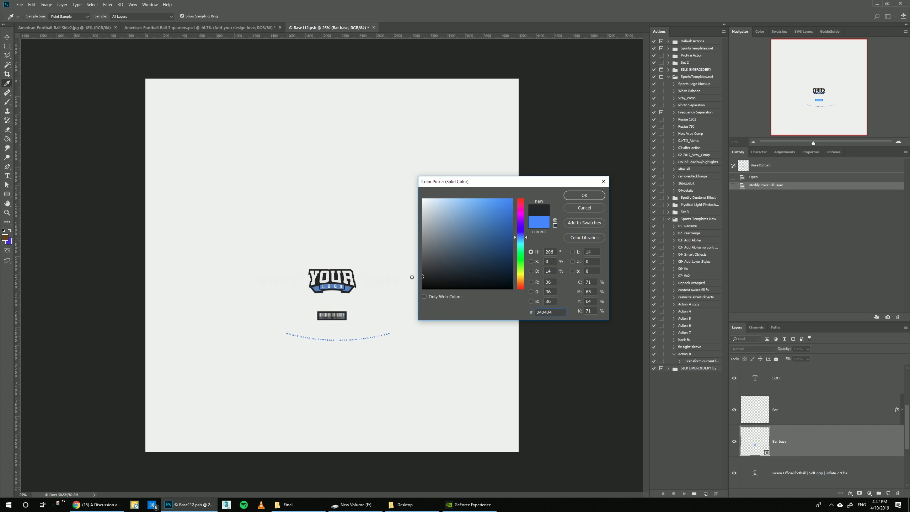
{"action": "mouse_move", "coordinate": [411, 276]}
{"action": "left_mouse_down"}
{"action": "mouse_move", "coordinate": [435, 217]}
{"action": "mouse_move", "coordinate": [415, 210]}
{"action": "left_mouse_up"}
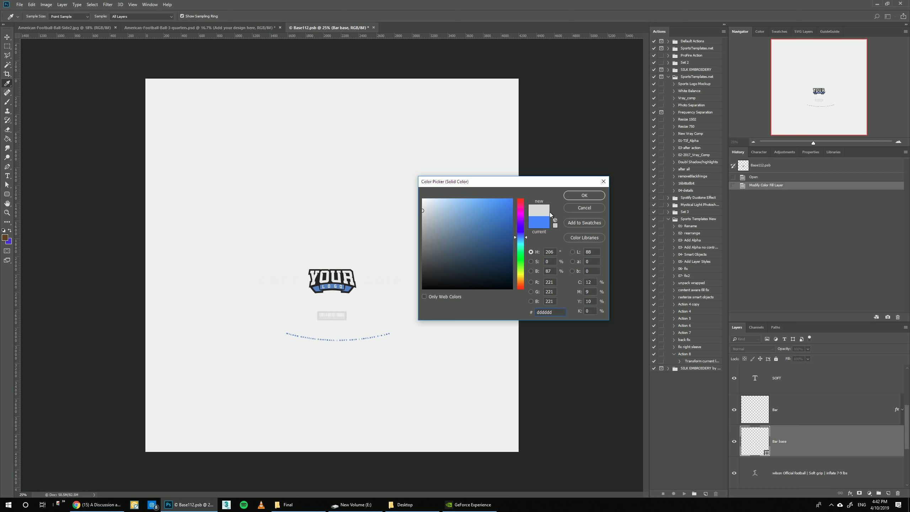
{"action": "left_click", "coordinate": [575, 198]}
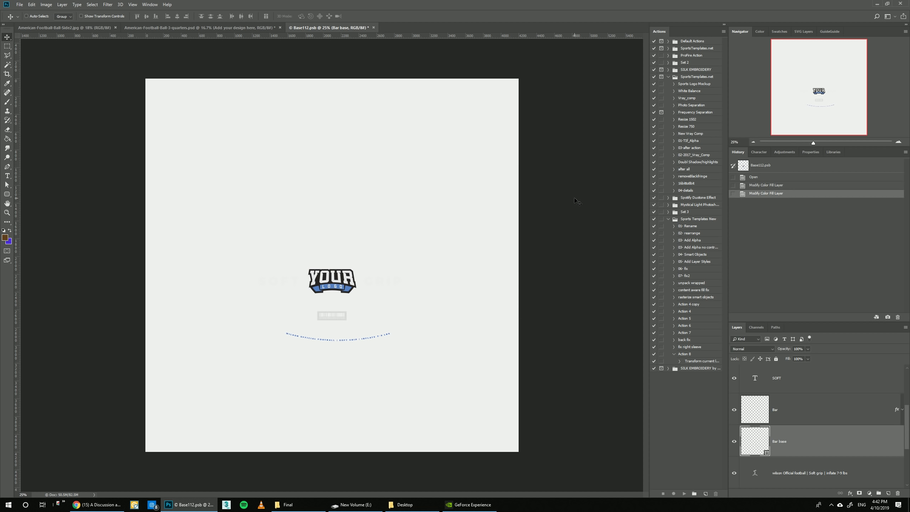
{"action": "left_click", "coordinate": [373, 28]}
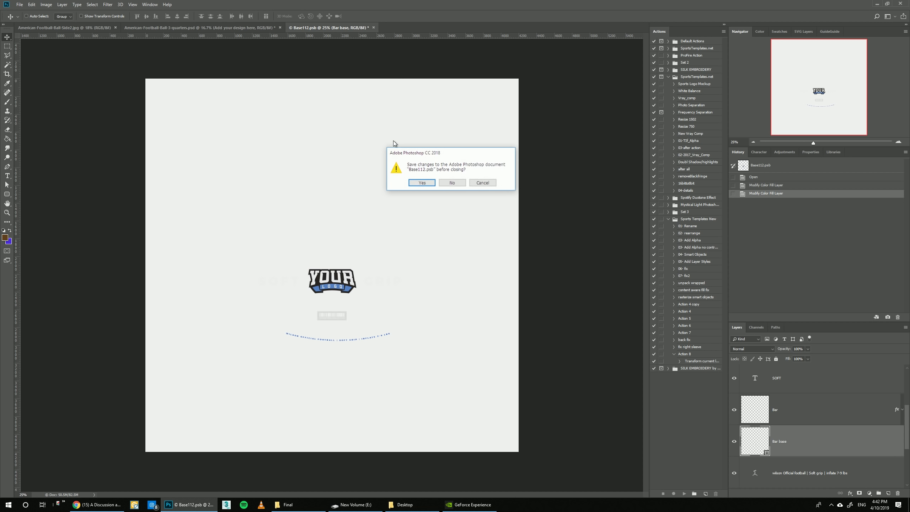
{"action": "left_click", "coordinate": [419, 182]}
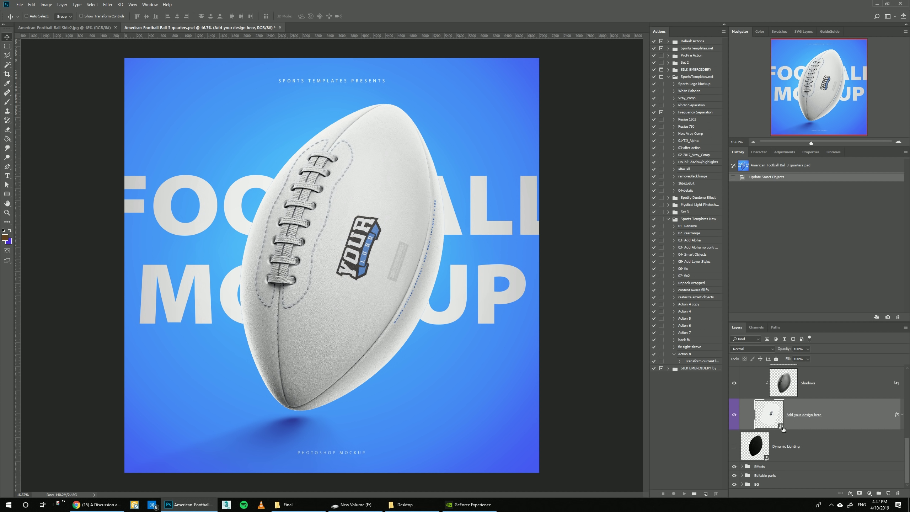
Expand the Editable parts group and load the Center layer's shape as a selection.
{"action": "left_click", "coordinate": [752, 476]}
{"action": "left_click", "coordinate": [742, 475]}
{"action": "scroll", "coordinate": [747, 468], "scroll_direction": "down", "scroll_amount": 5}
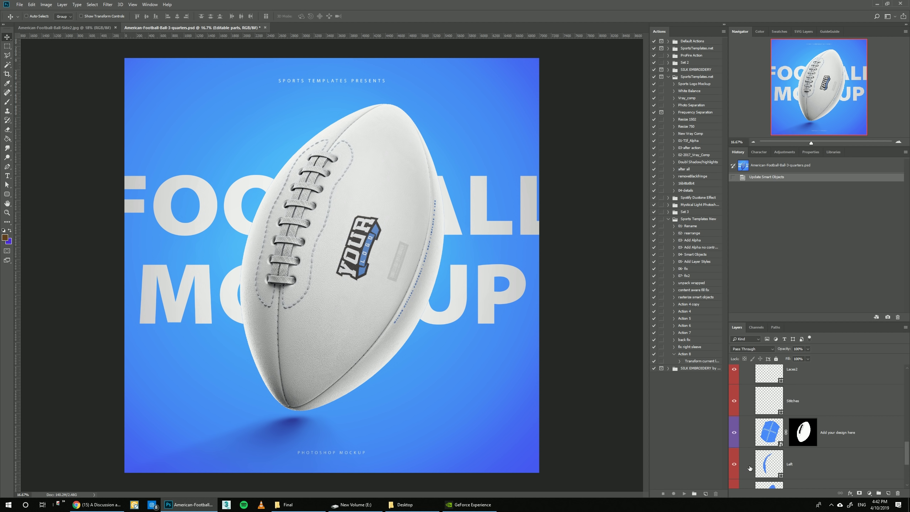
{"action": "left_click", "coordinate": [775, 402]}
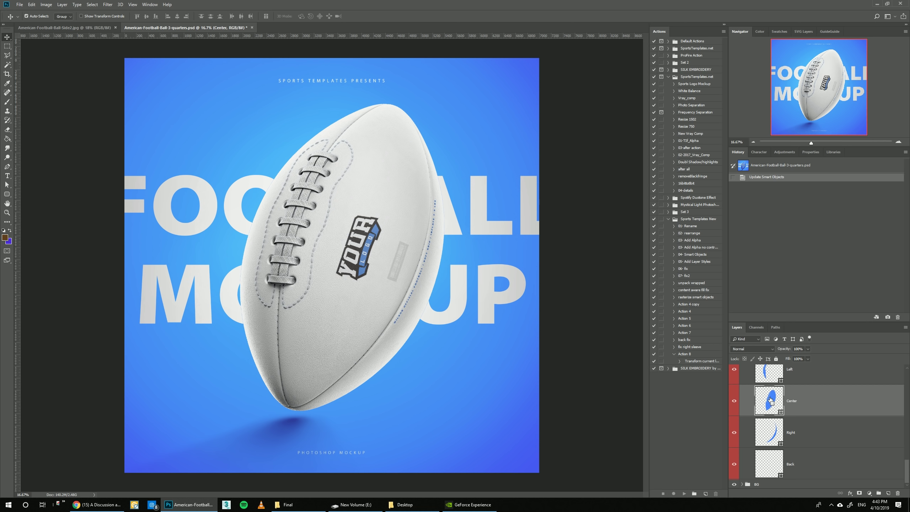
{"action": "left_click", "coordinate": [771, 401], "text": "ctrl"}
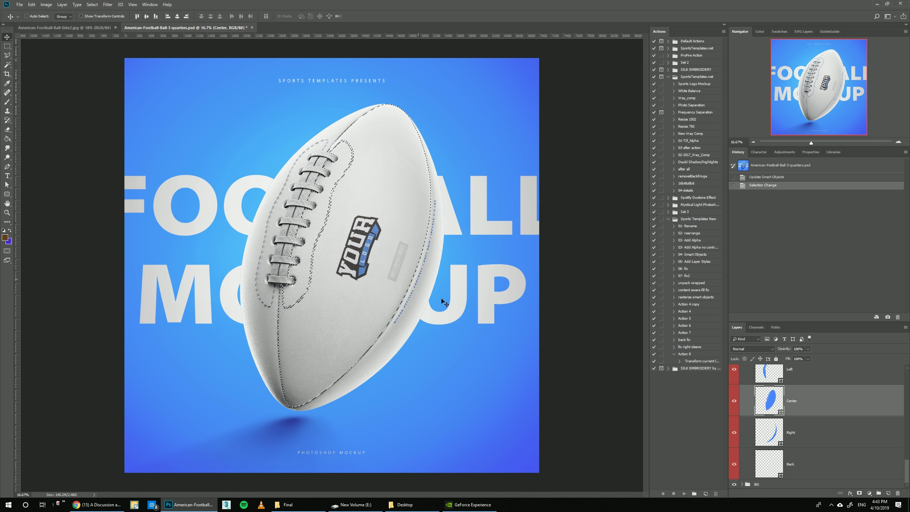
Mask the Leather Layer group's Add your design here layer with the centre panel selection.
{"action": "scroll", "coordinate": [782, 398], "scroll_direction": "up", "scroll_amount": 3}
{"action": "scroll", "coordinate": [782, 398], "scroll_direction": "down", "scroll_amount": 4}
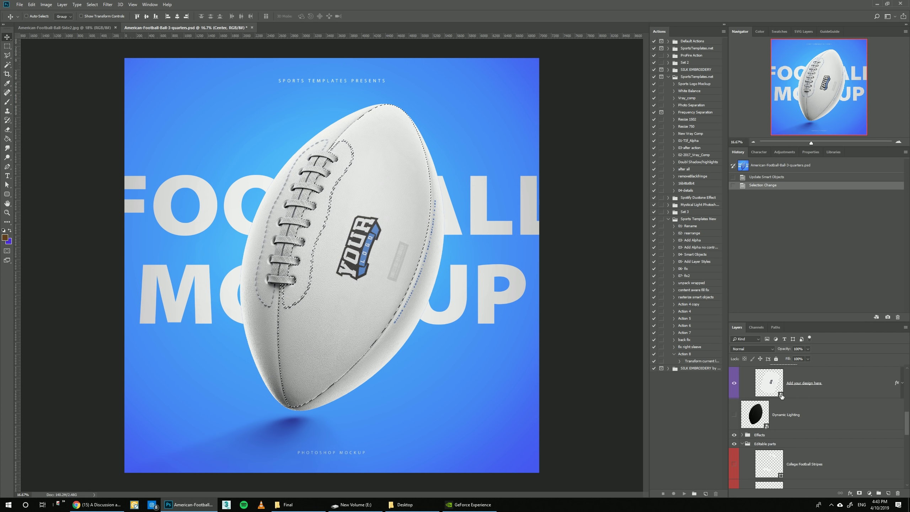
{"action": "left_click", "coordinate": [822, 392]}
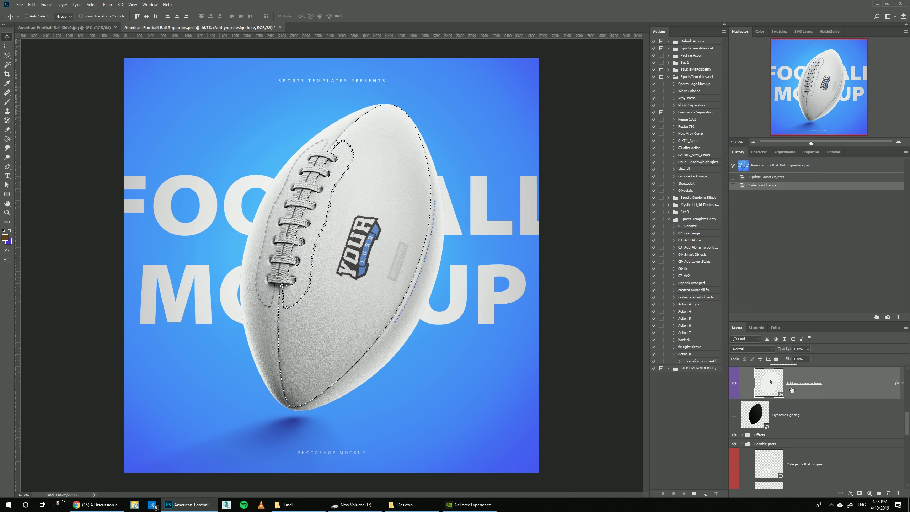
{"action": "left_click", "coordinate": [859, 495]}
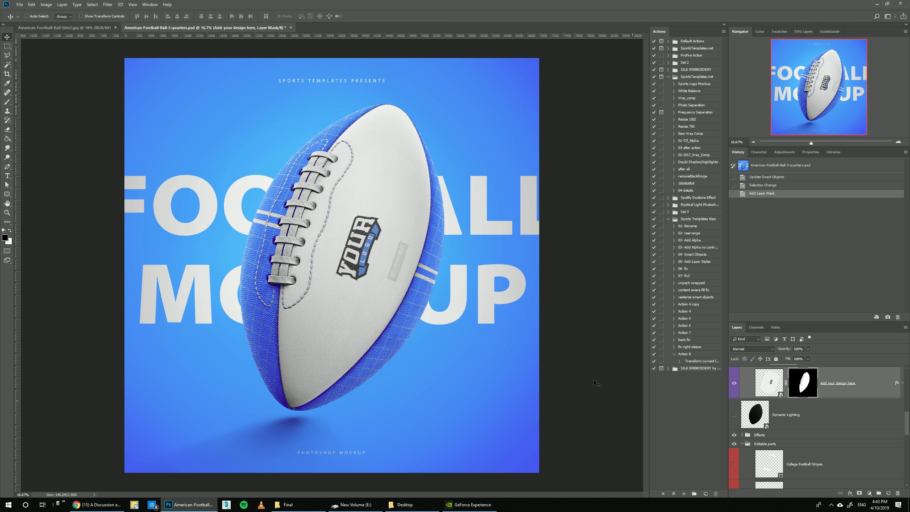
Hide the Add your design here layer in Editable parts and fill the Left, Center and Right layers with the brown foreground colour.
{"action": "scroll", "coordinate": [824, 426], "scroll_direction": "down", "scroll_amount": 3}
{"action": "left_click", "coordinate": [735, 403]}
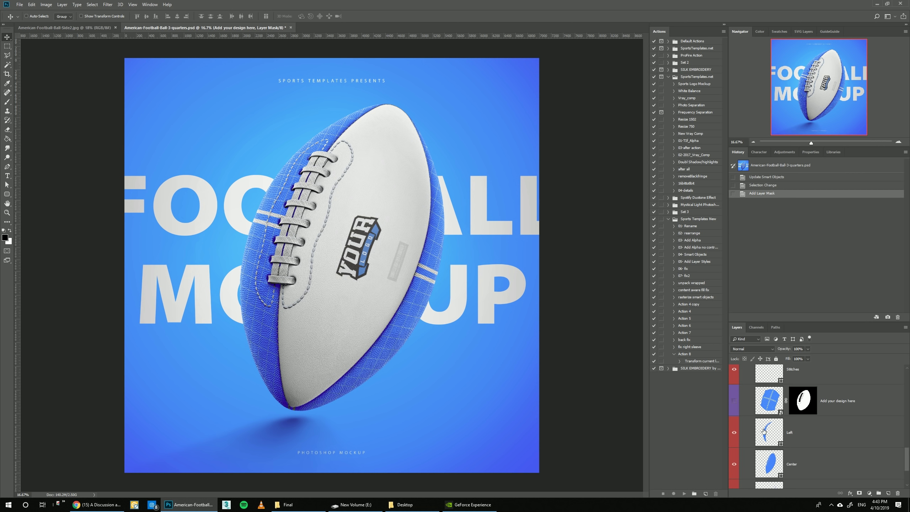
{"action": "left_click", "coordinate": [768, 432]}
{"action": "left_click", "coordinate": [833, 152]}
{"action": "key", "text": "alt+BackSpace"}
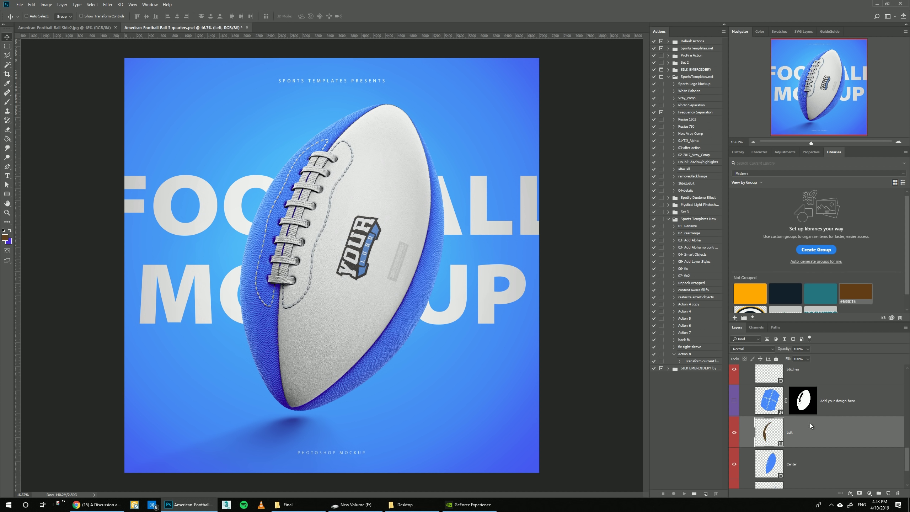
{"action": "left_click", "coordinate": [792, 462]}
{"action": "key", "text": "alt+BackSpace"}
{"action": "scroll", "coordinate": [795, 463], "scroll_direction": "down", "scroll_amount": 1}
{"action": "left_click", "coordinate": [795, 463]}
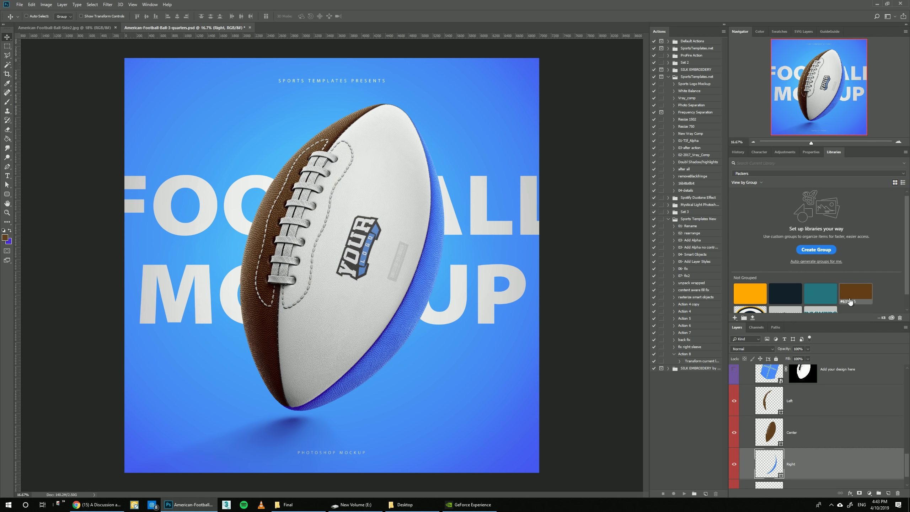
{"action": "key", "text": "alt+BackSpace"}
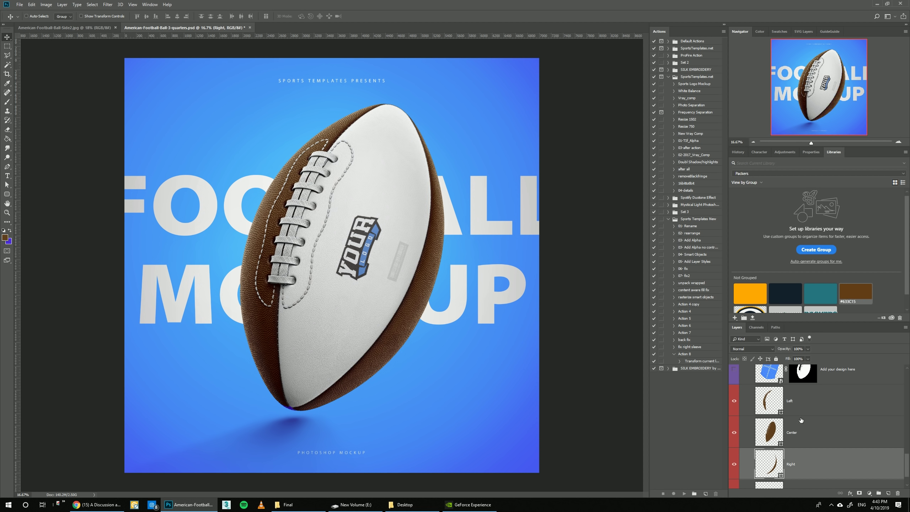
Examine the laces, stitches and the border between white and brown leather at 100% zoom.
{"action": "key", "text": "ctrl+plus"}
{"action": "key", "text": "ctrl+plus"}
{"action": "key", "text": "ctrl+plus"}
{"action": "key", "text": "ctrl+plus"}
{"action": "key", "text": "ctrl+plus"}
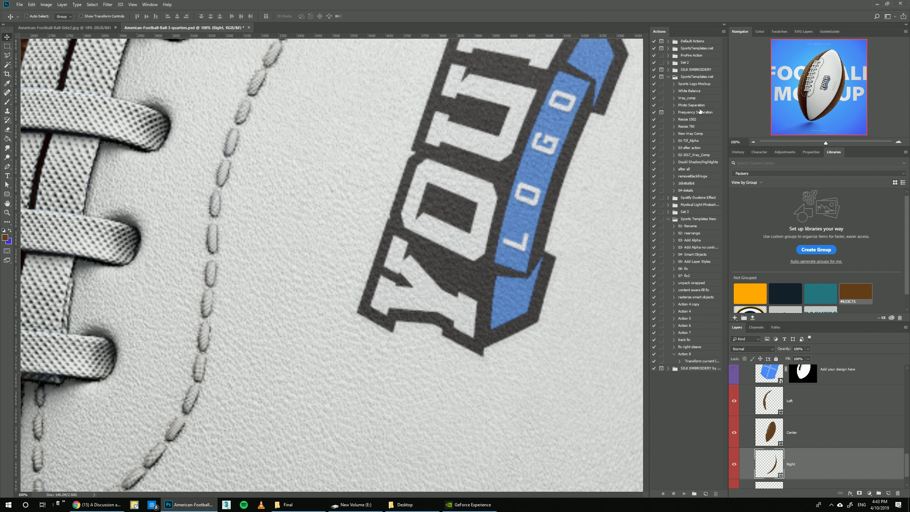
{"action": "mouse_move", "coordinate": [811, 83]}
{"action": "left_mouse_down"}
{"action": "mouse_move", "coordinate": [826, 86]}
{"action": "mouse_move", "coordinate": [824, 105]}
{"action": "mouse_move", "coordinate": [800, 84]}
{"action": "left_mouse_up"}
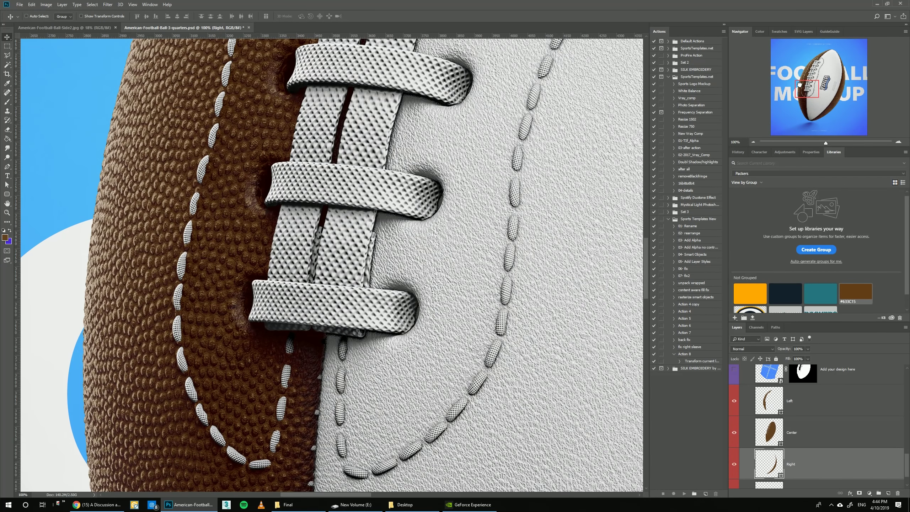
{"action": "left_click_drag", "start_coordinate": [800, 84], "coordinate": [823, 59]}
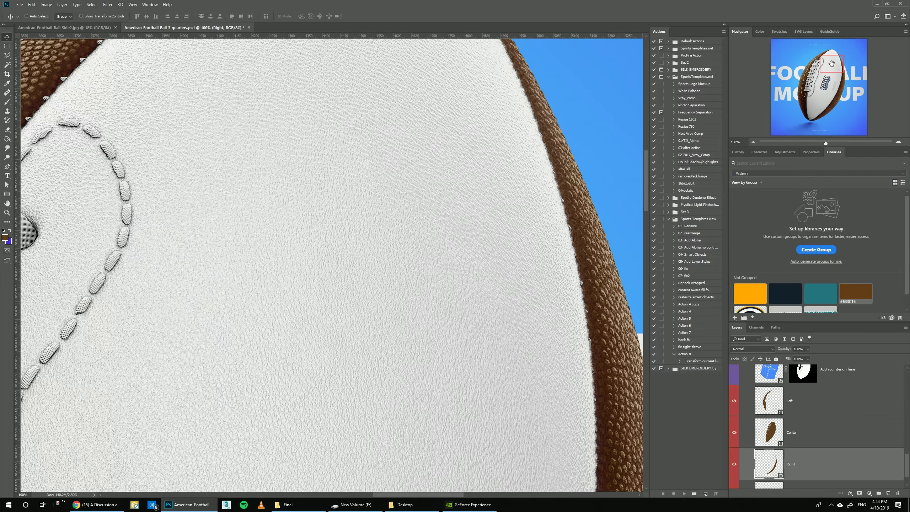
{"action": "mouse_move", "coordinate": [831, 62]}
{"action": "left_mouse_down"}
{"action": "mouse_move", "coordinate": [829, 78]}
{"action": "mouse_move", "coordinate": [831, 62]}
{"action": "left_mouse_up"}
Expand the layer effects of the masked Add your design here layer and switch them off.
{"action": "scroll", "coordinate": [773, 400], "scroll_direction": "up", "scroll_amount": 3}
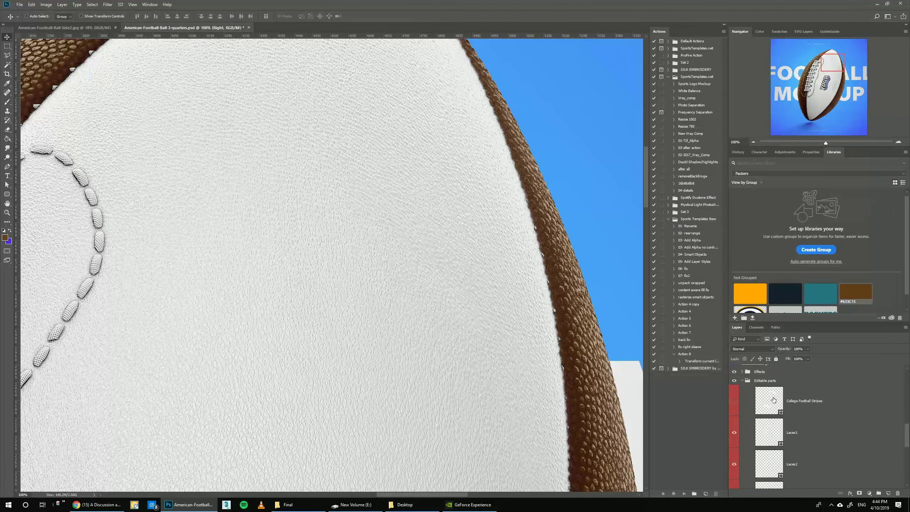
{"action": "scroll", "coordinate": [774, 399], "scroll_direction": "up", "scroll_amount": 3}
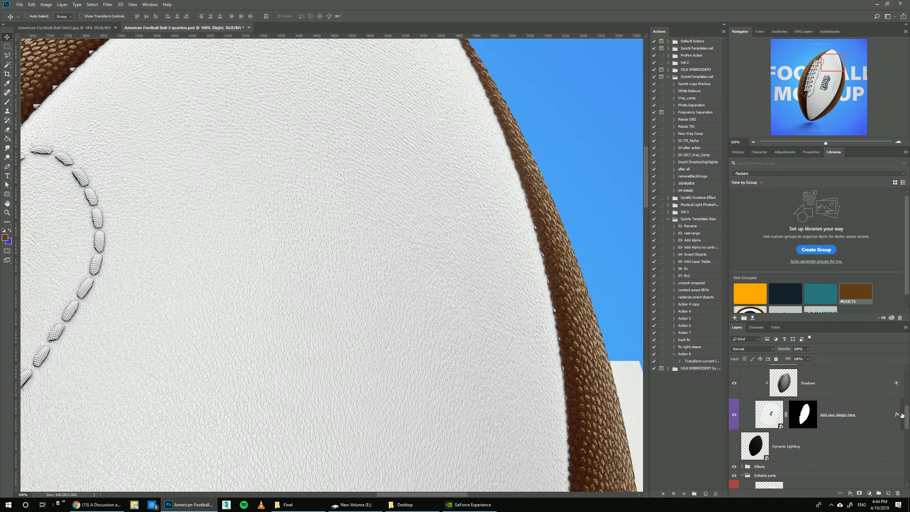
{"action": "left_click", "coordinate": [901, 414]}
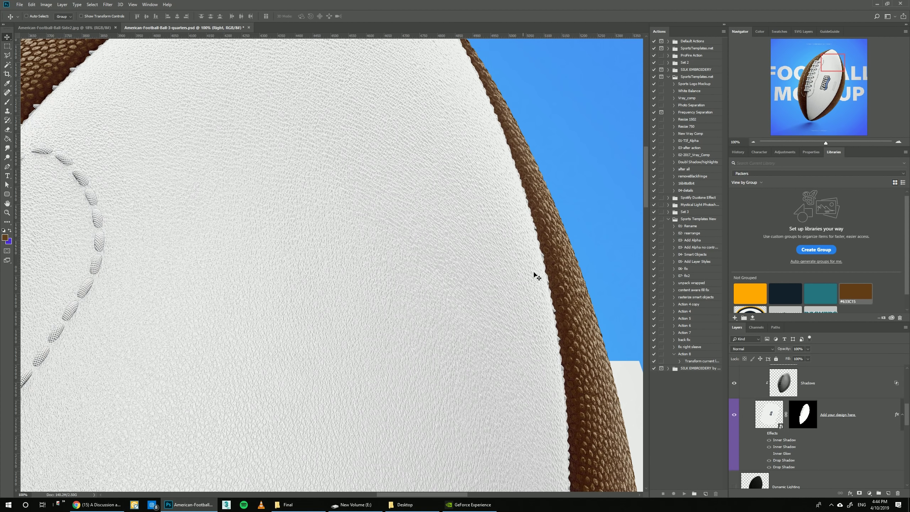
Hide the masked Add your design here layer and make the College Football Stripes layer visible.
{"action": "left_click_drag", "start_coordinate": [825, 143], "coordinate": [814, 147]}
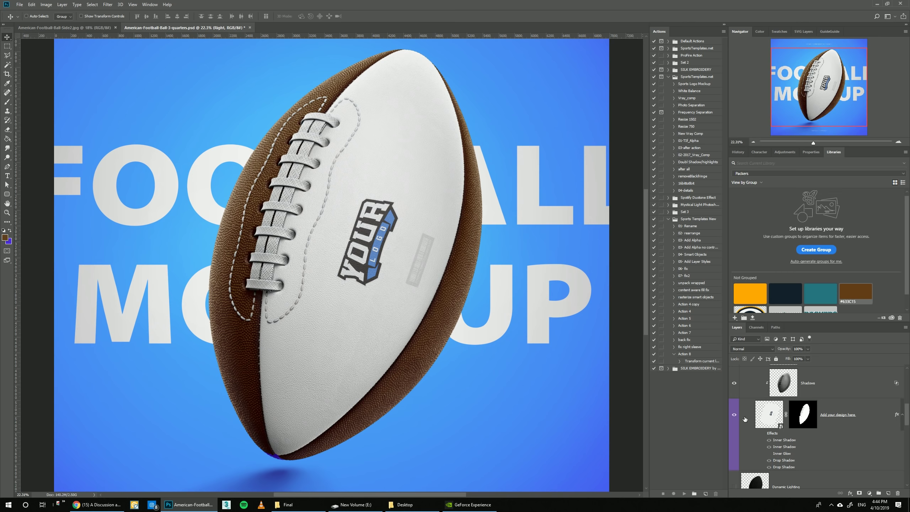
{"action": "left_click", "coordinate": [734, 414]}
{"action": "scroll", "coordinate": [742, 418], "scroll_direction": "up", "scroll_amount": 3}
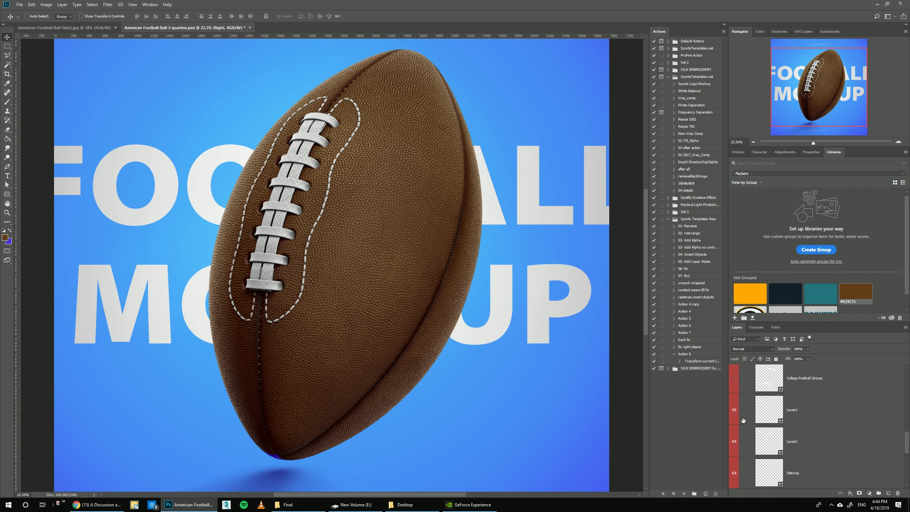
{"action": "scroll", "coordinate": [743, 418], "scroll_direction": "up", "scroll_amount": 1}
{"action": "left_click", "coordinate": [742, 412]}
{"action": "left_click", "coordinate": [734, 409]}
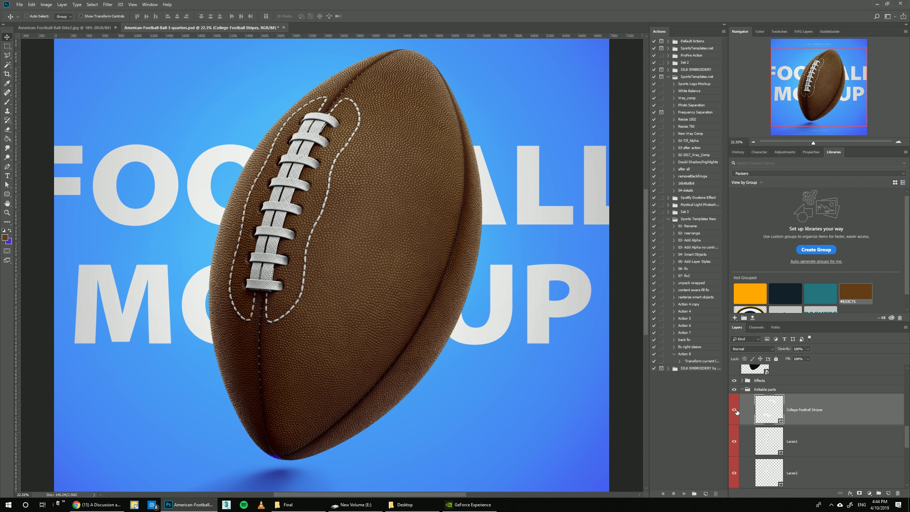